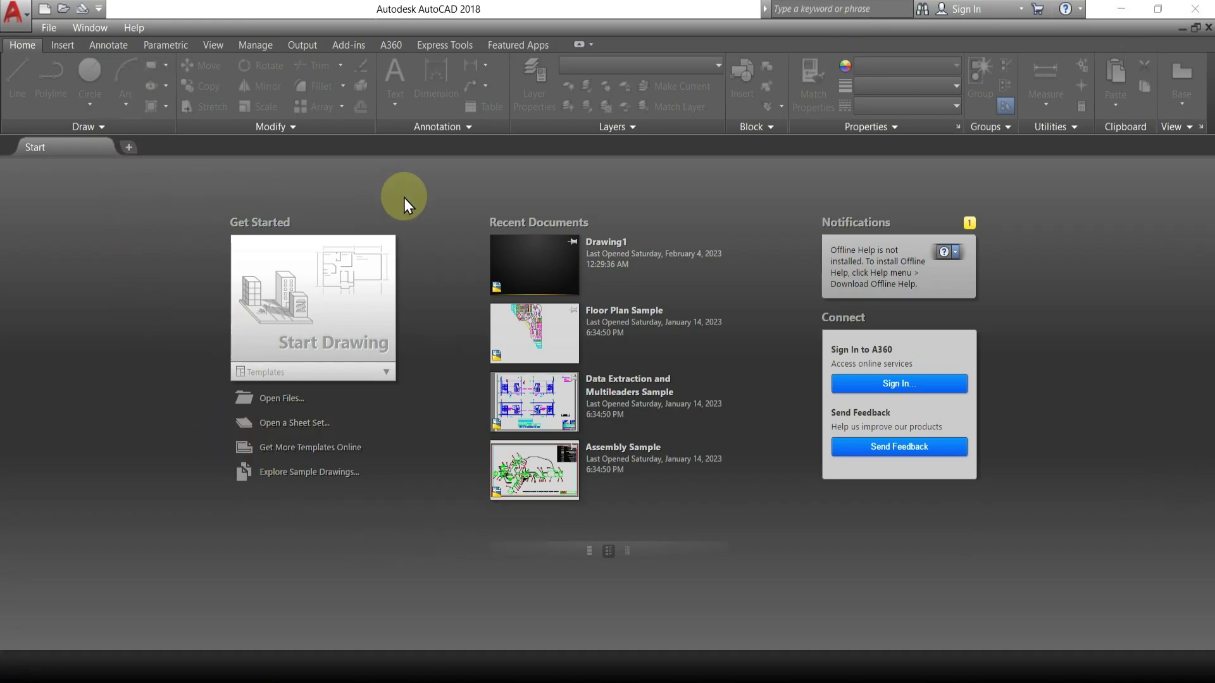
Start a new blank Drawing1 from the Start Drawing tile on the Start tab
click(319, 319)
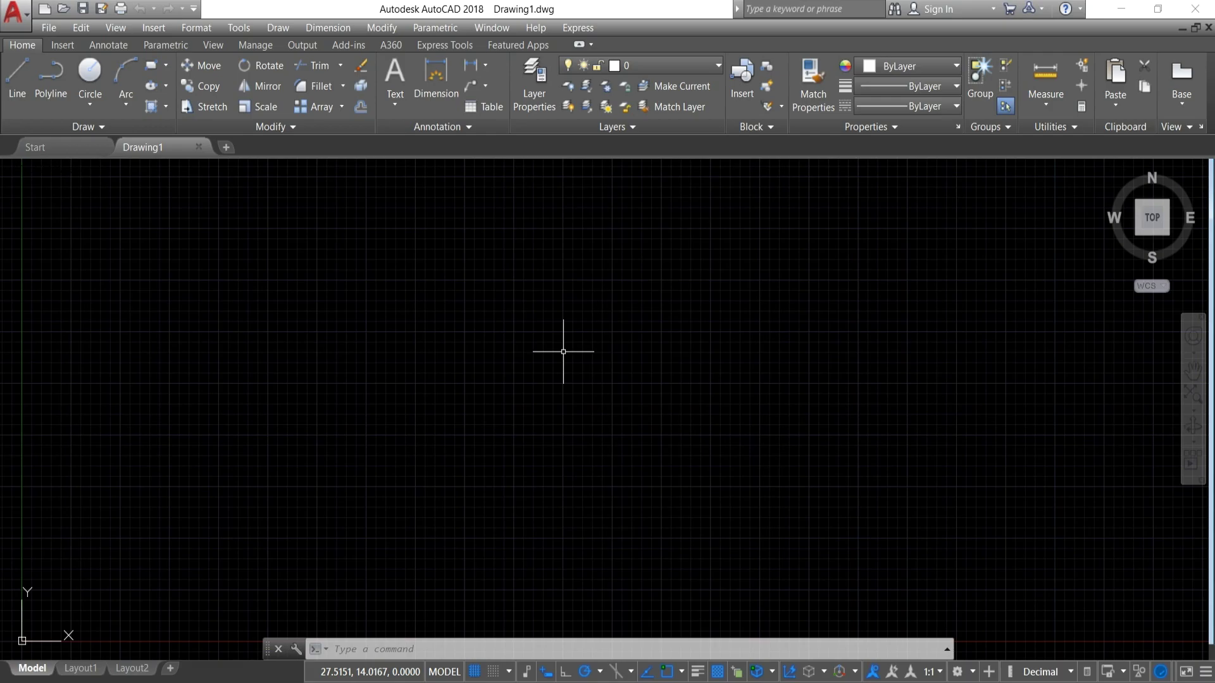
Using UN, set length precision to 0.0 and insertion scale to Millimeters, keeping International lighting
text(un)
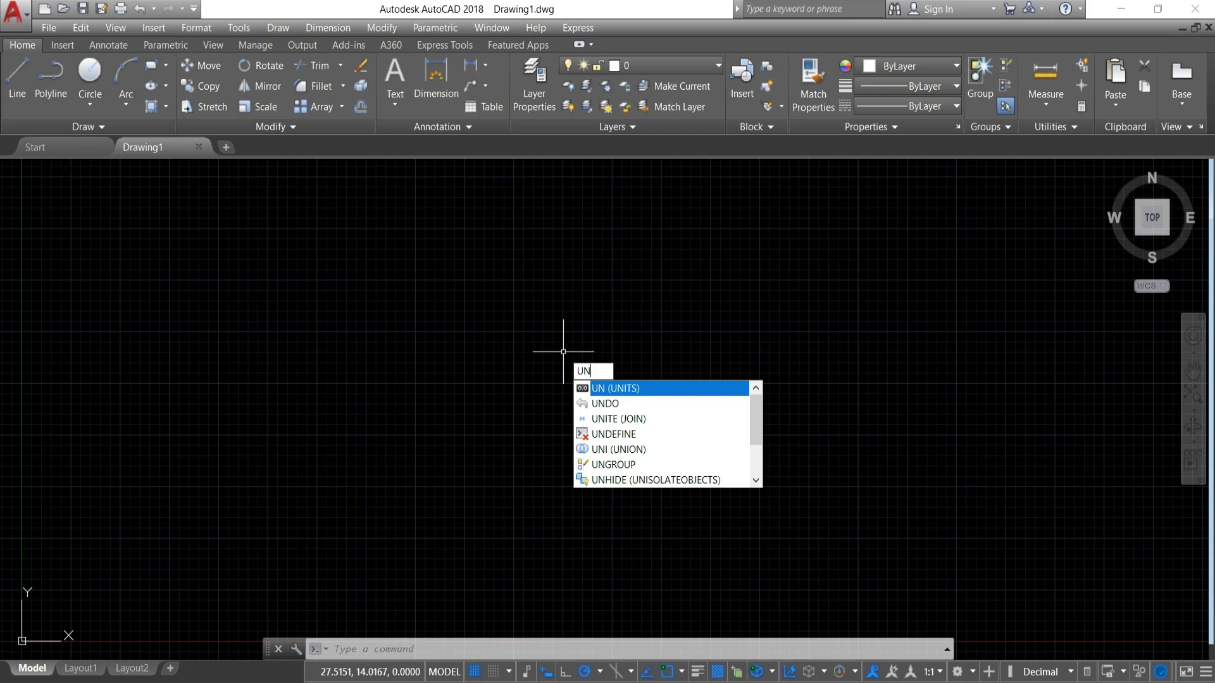
key(Return)
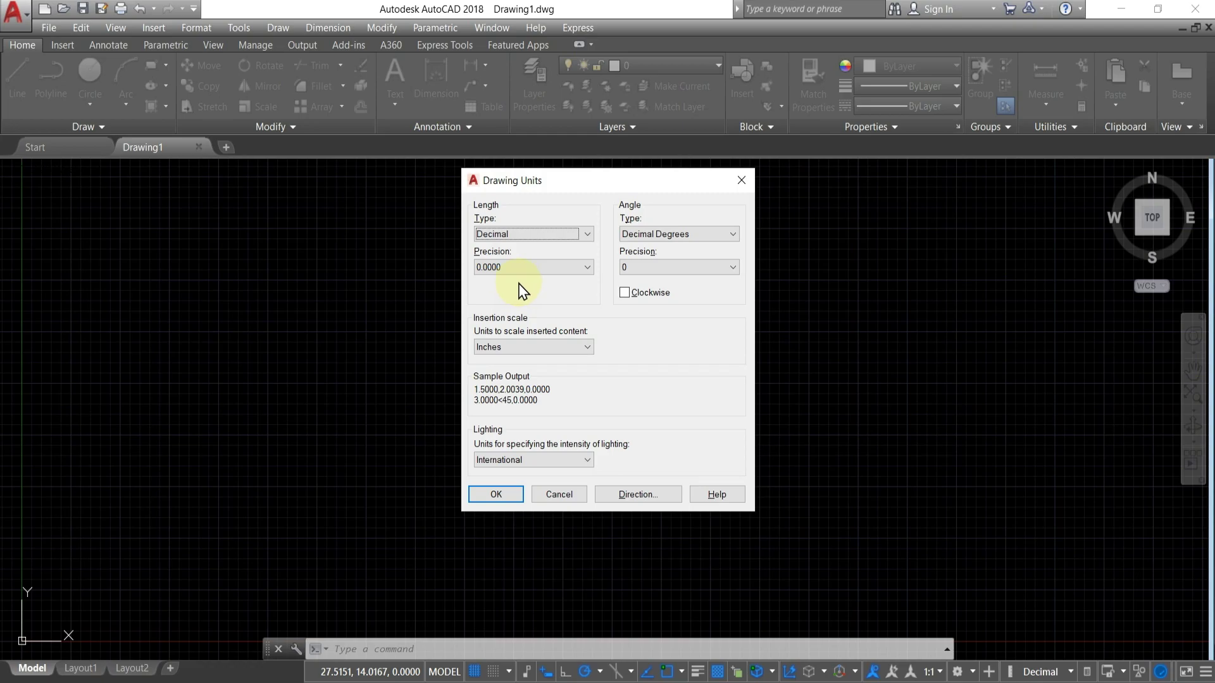
click(528, 268)
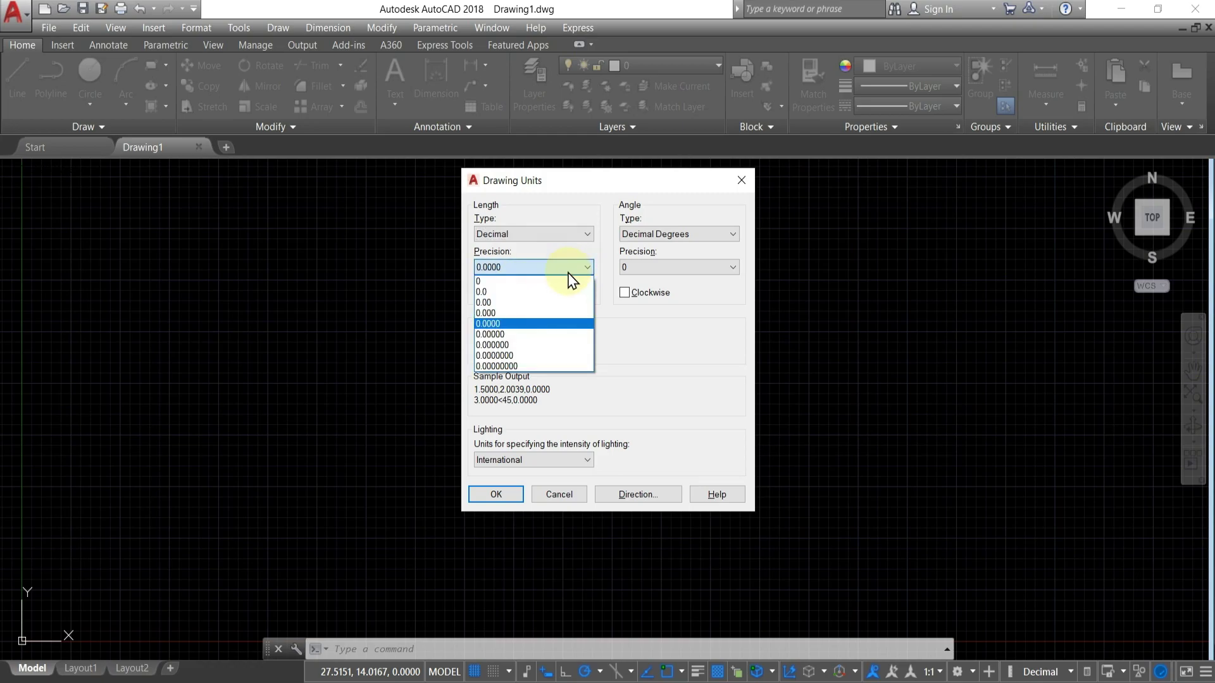
click(548, 292)
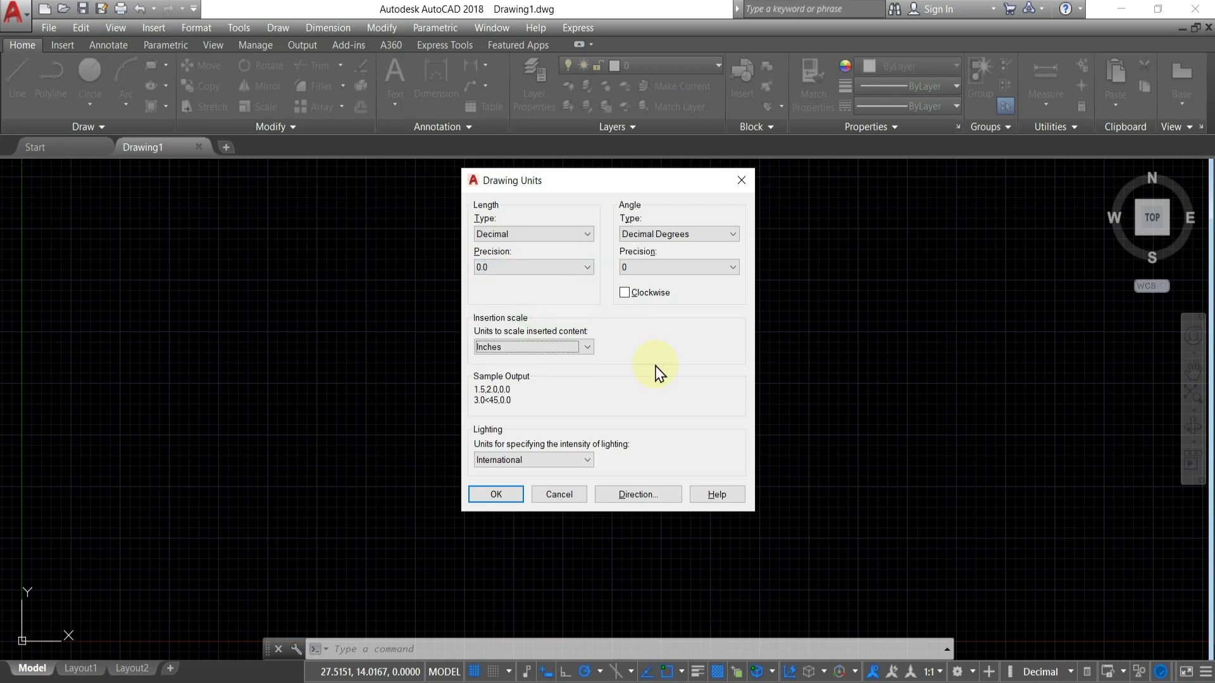
click(583, 348)
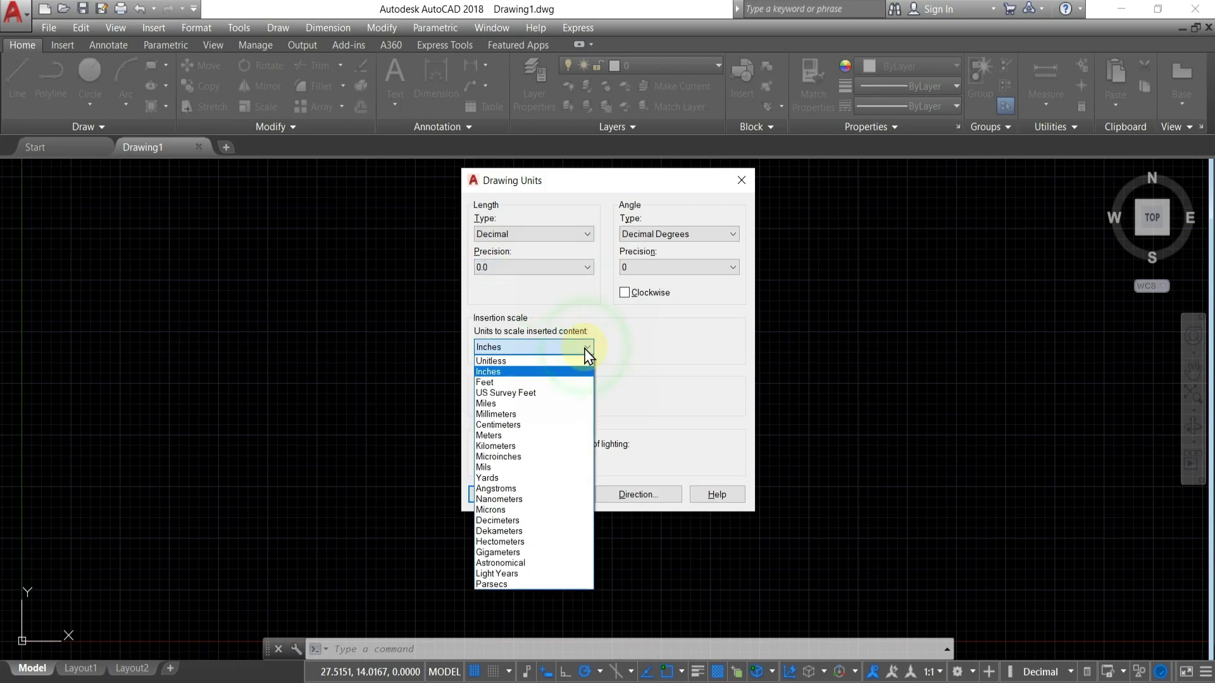
click(555, 414)
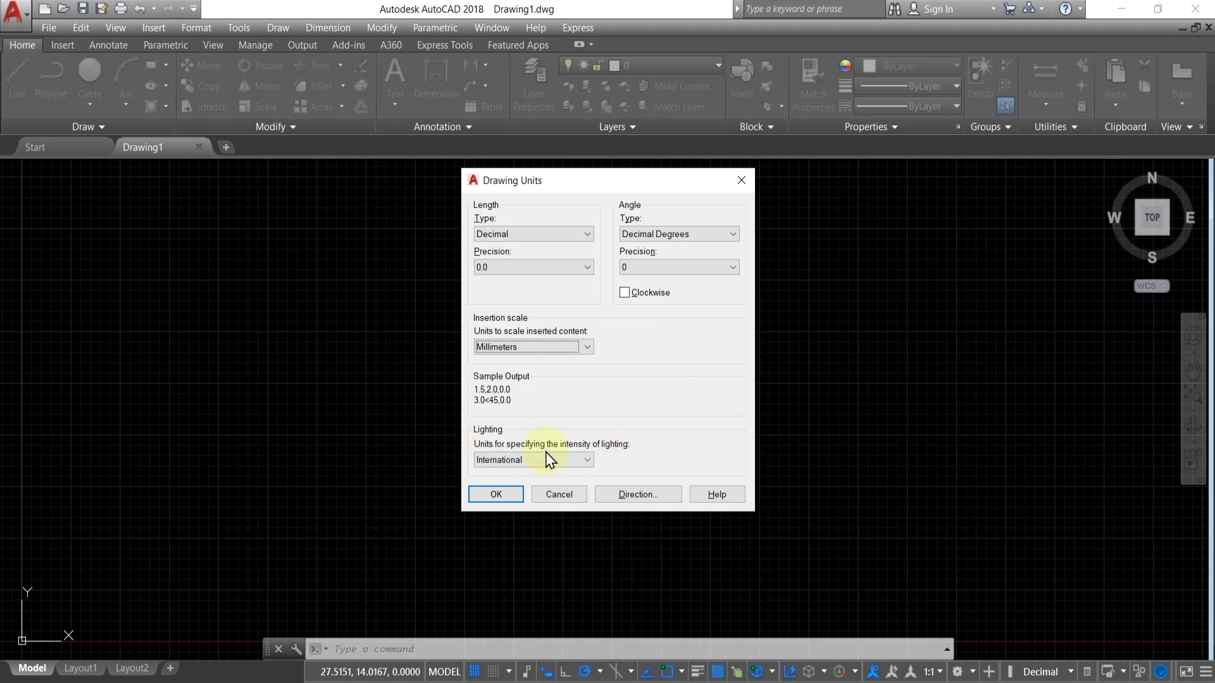
click(581, 460)
click(583, 464)
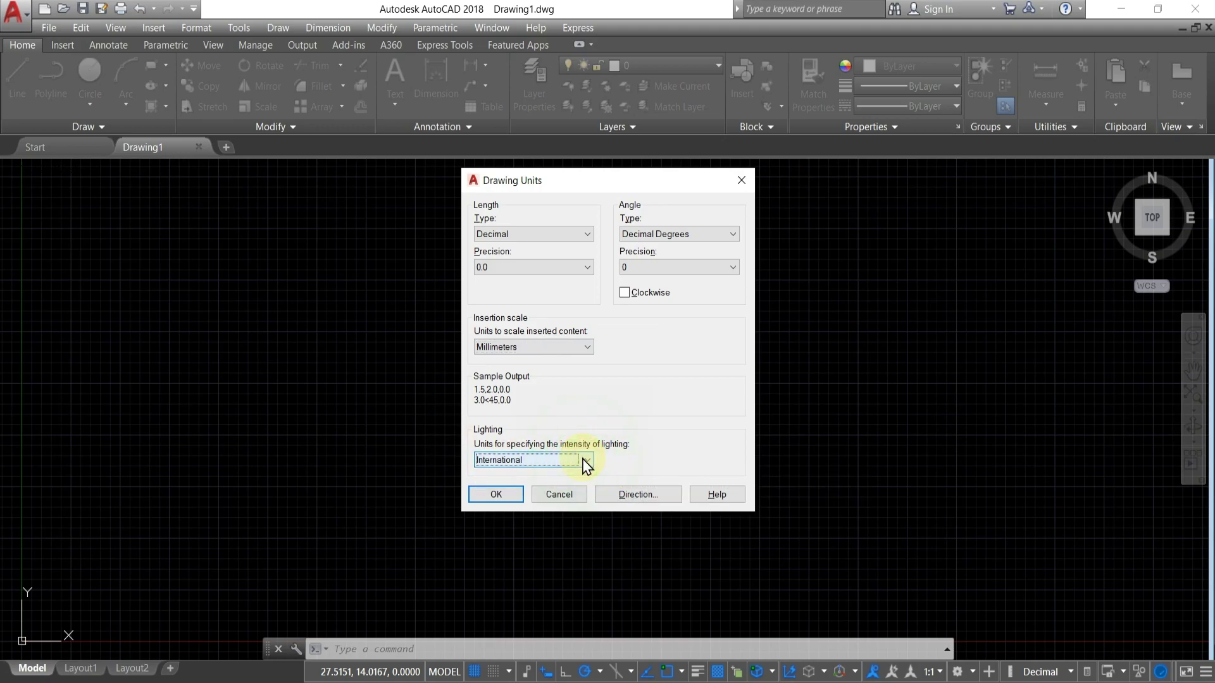
click(496, 494)
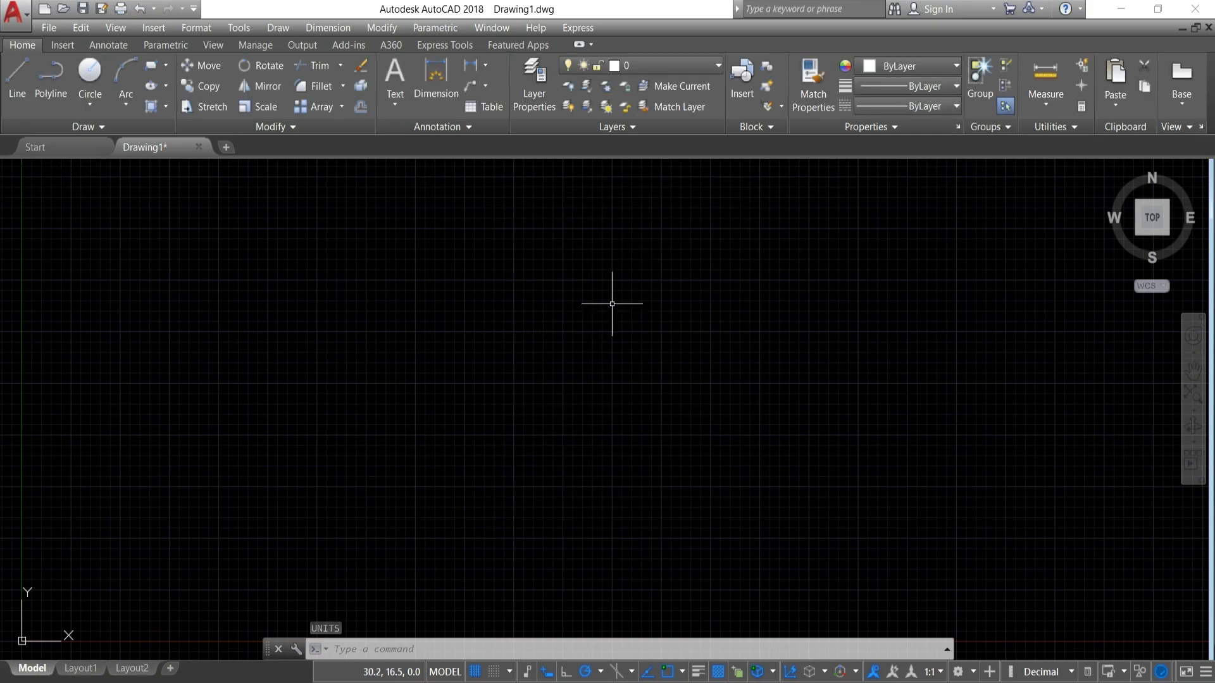
Set the drawing limits with LIMITS: lower-left corner 0,0, upper-right corner 420,297
text(LIMITS)
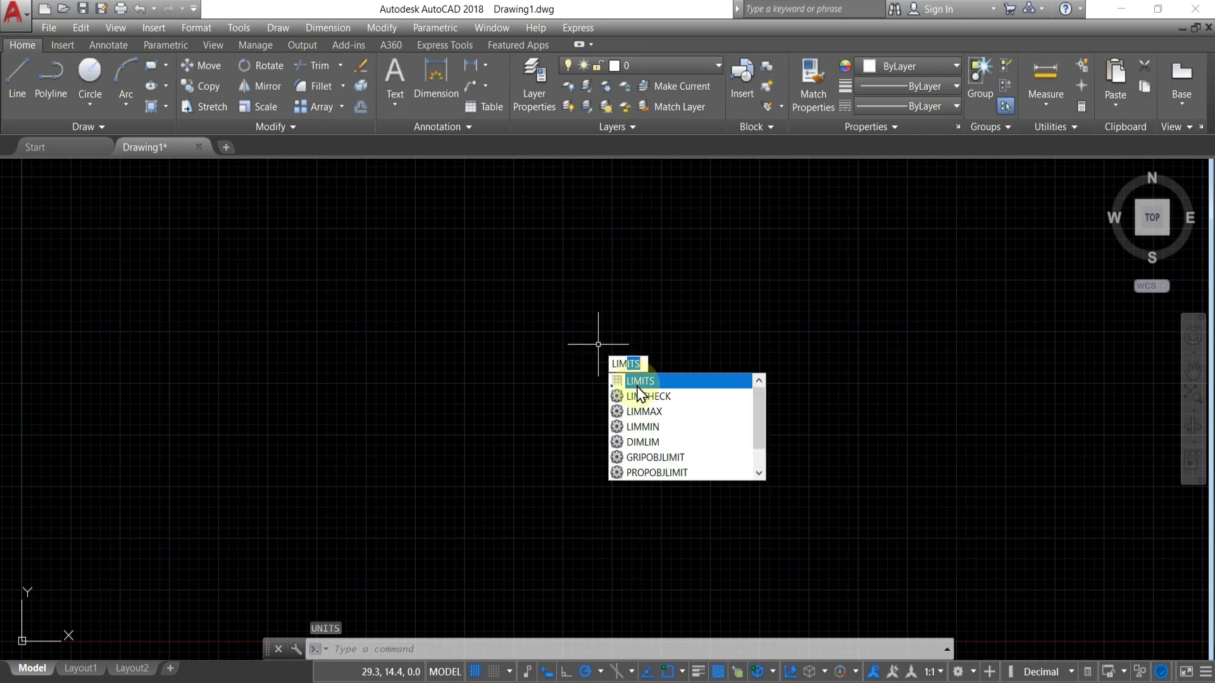
key(Return)
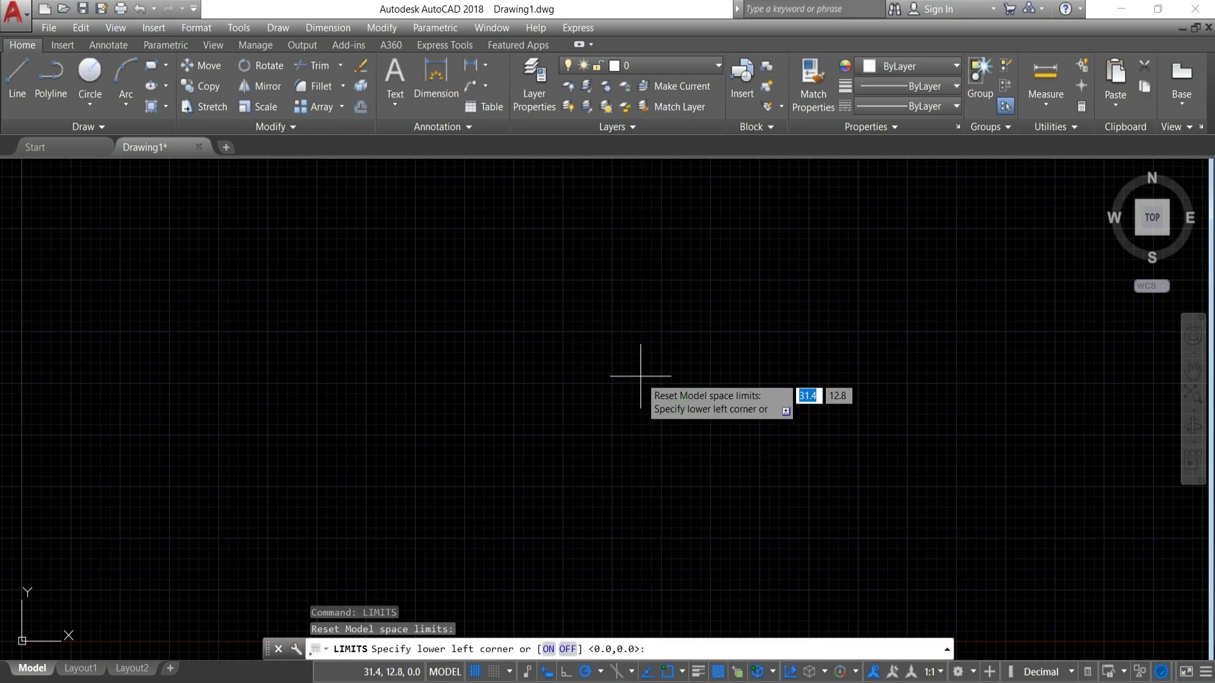
click(352, 646)
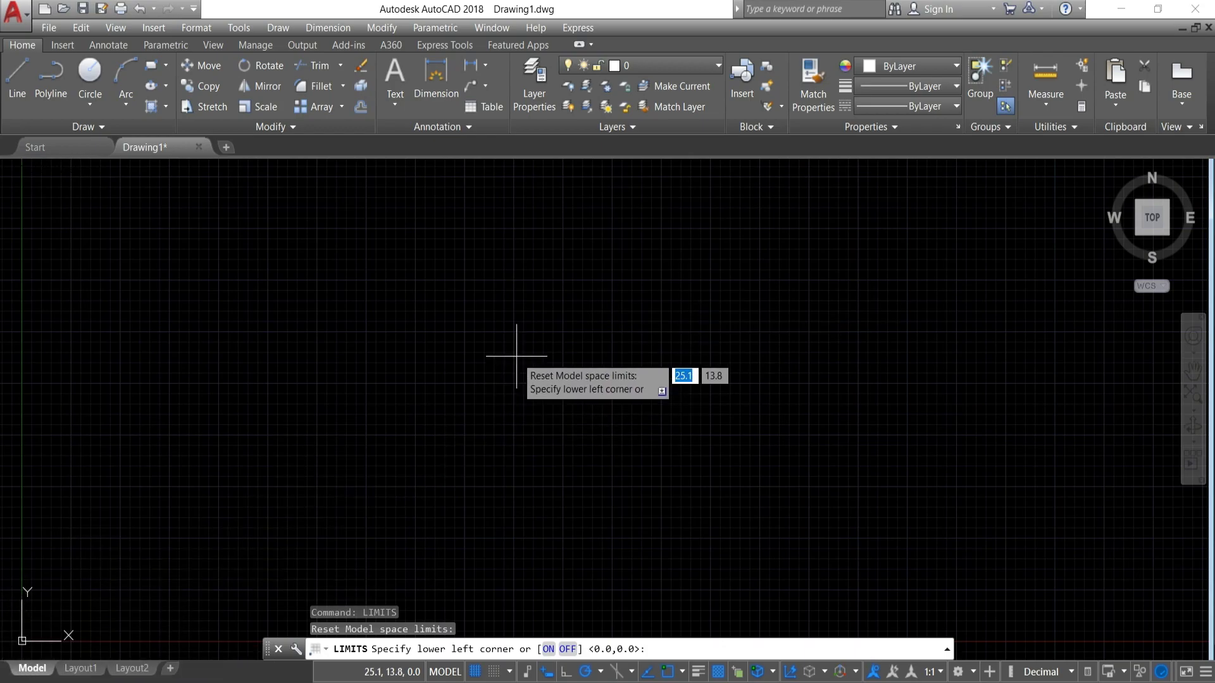
text(0)
key(Tab)
text(0)
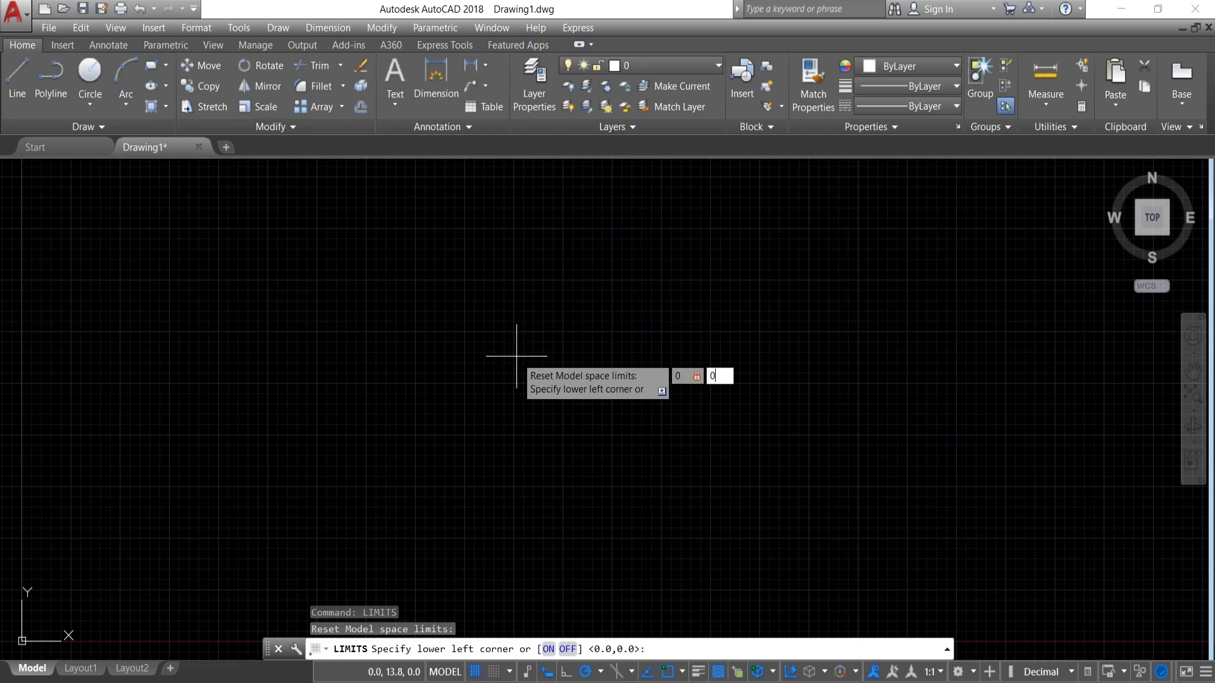
key(Return)
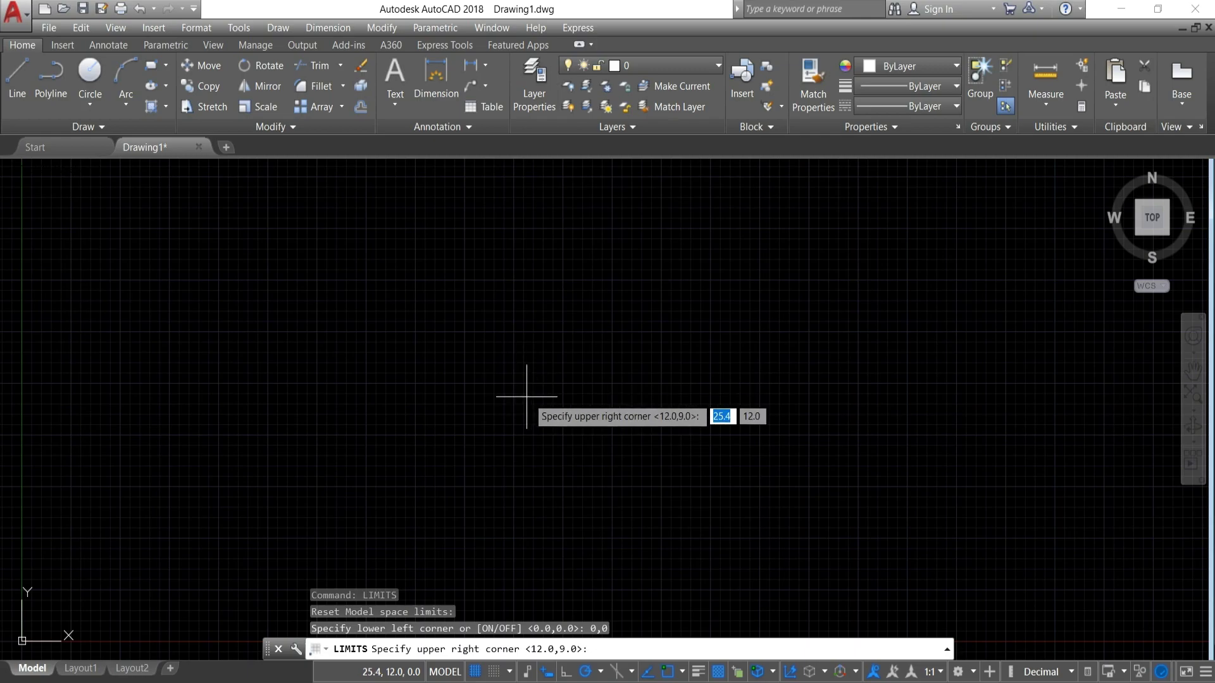
click(482, 652)
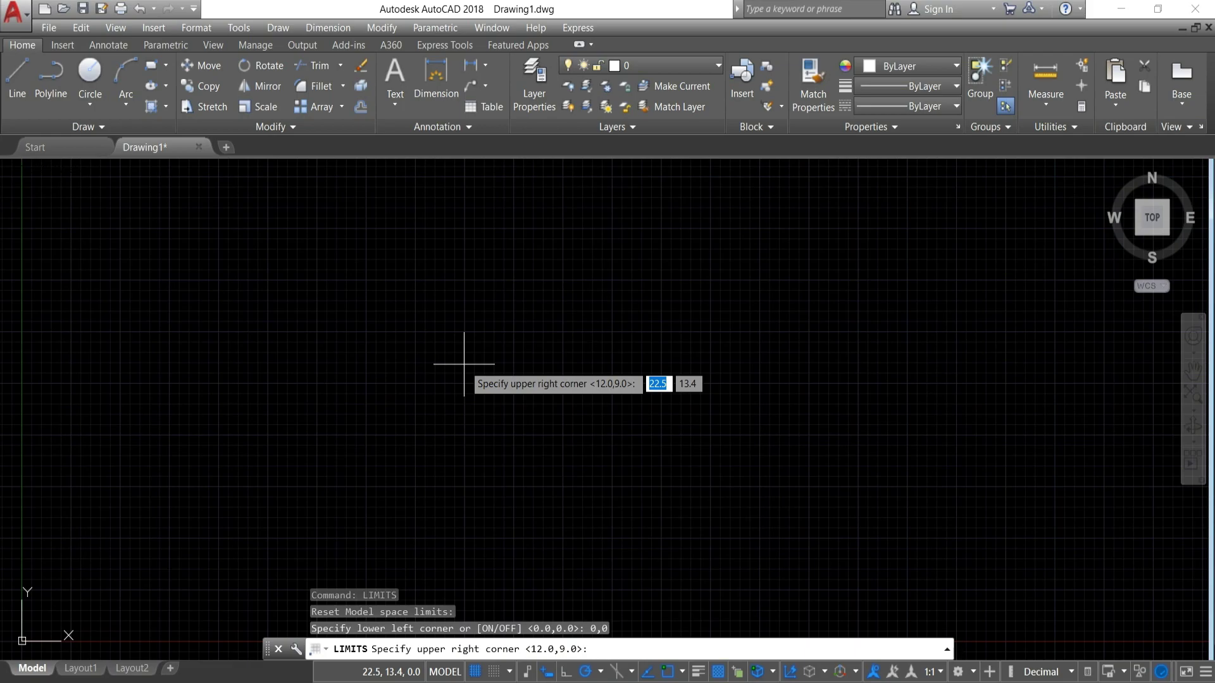
text(420)
key(Tab)
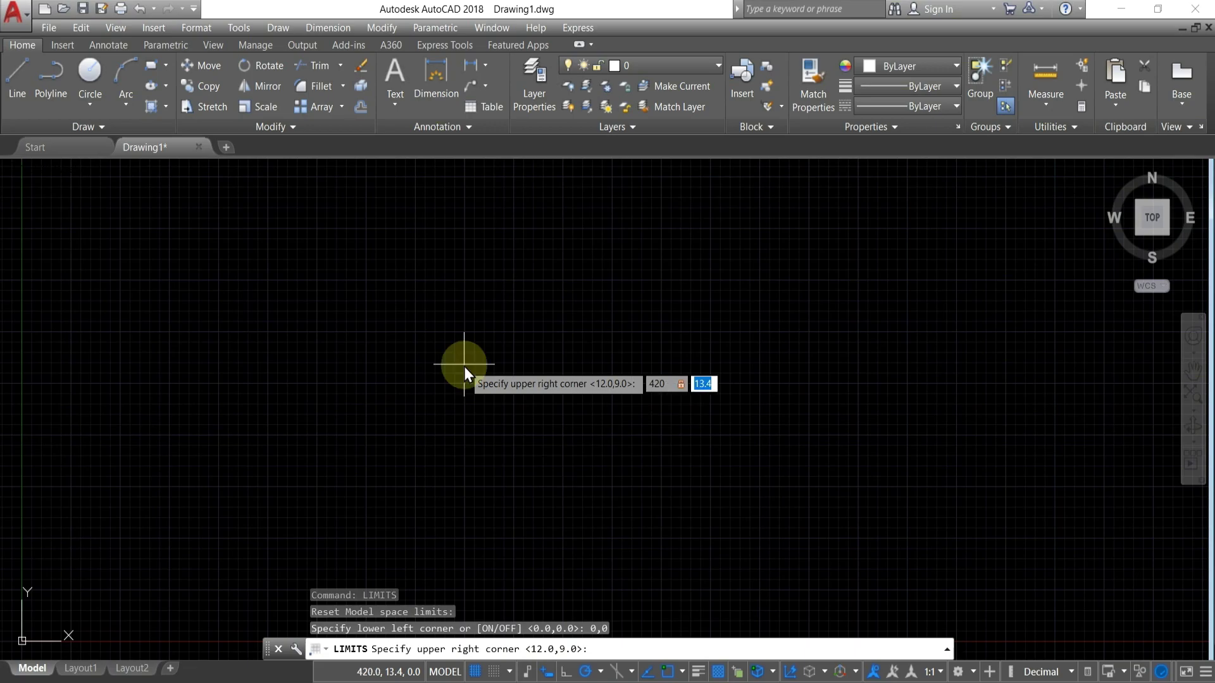
text(2)
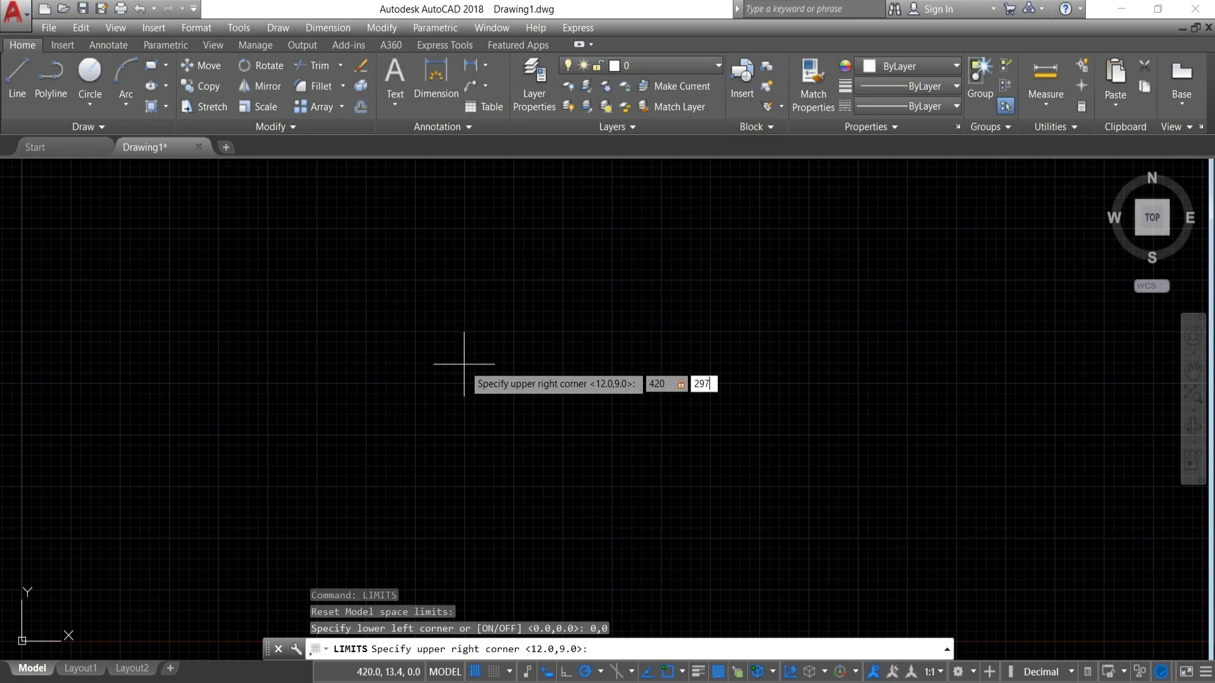
text(97)
key(Return)
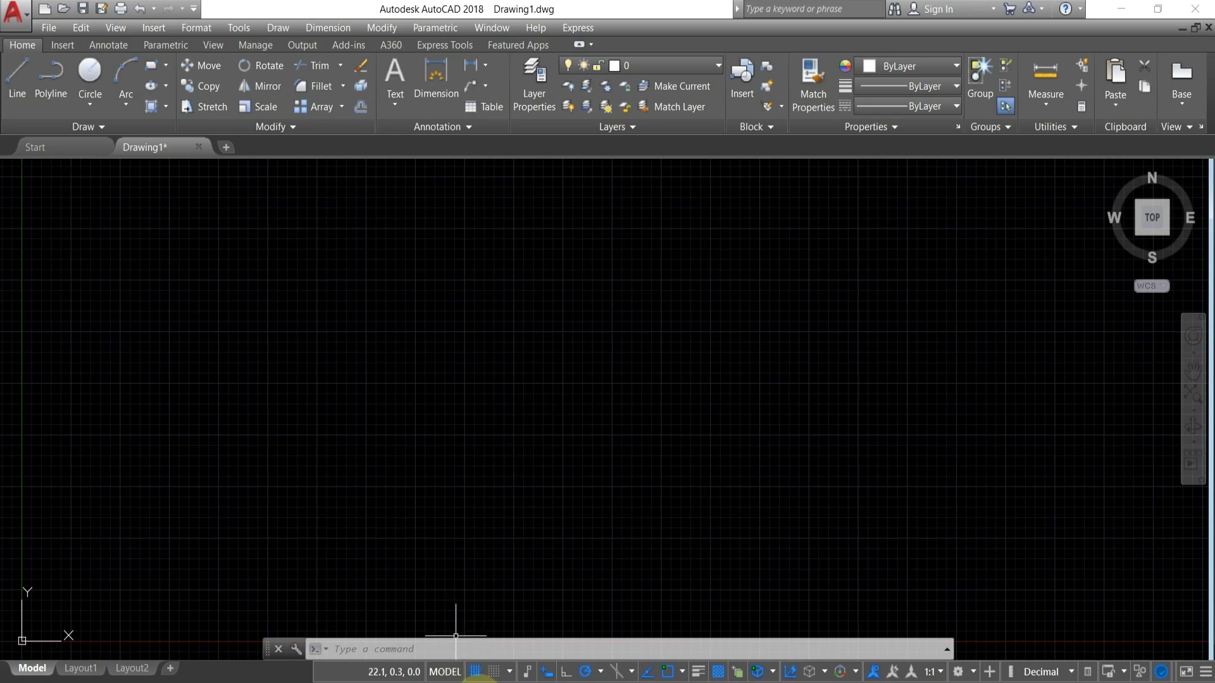
Turn off Display grid beyond Limits in the Snap and Grid settings
click(509, 672)
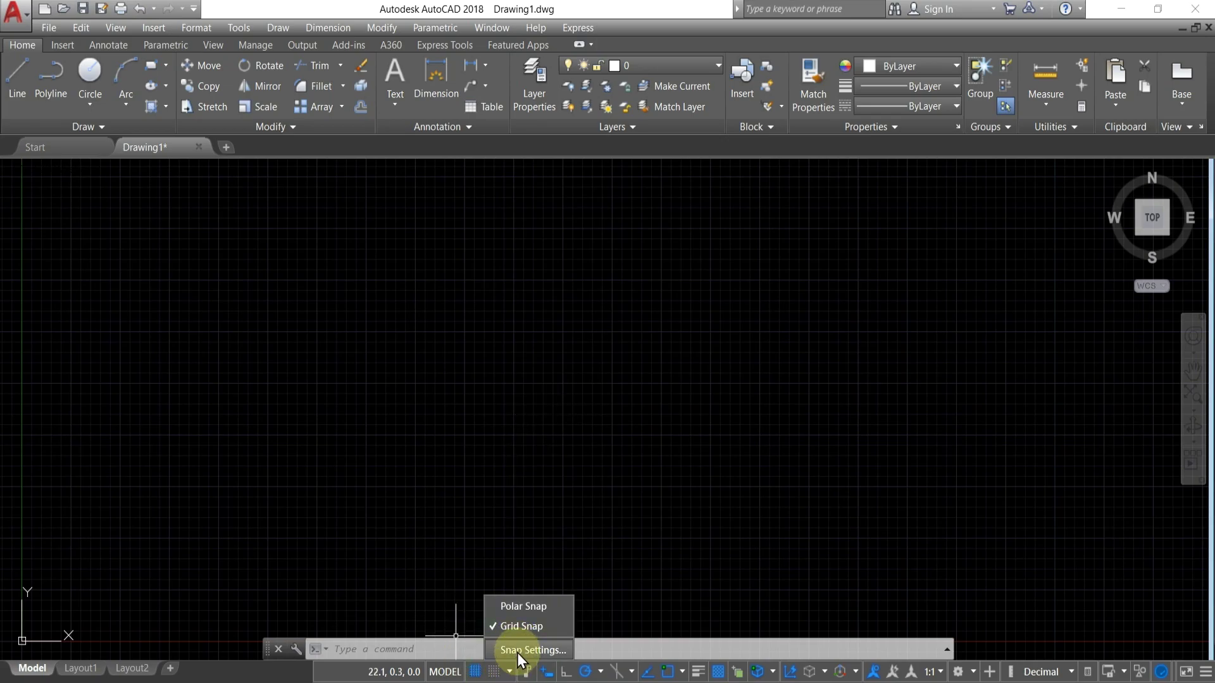
click(518, 650)
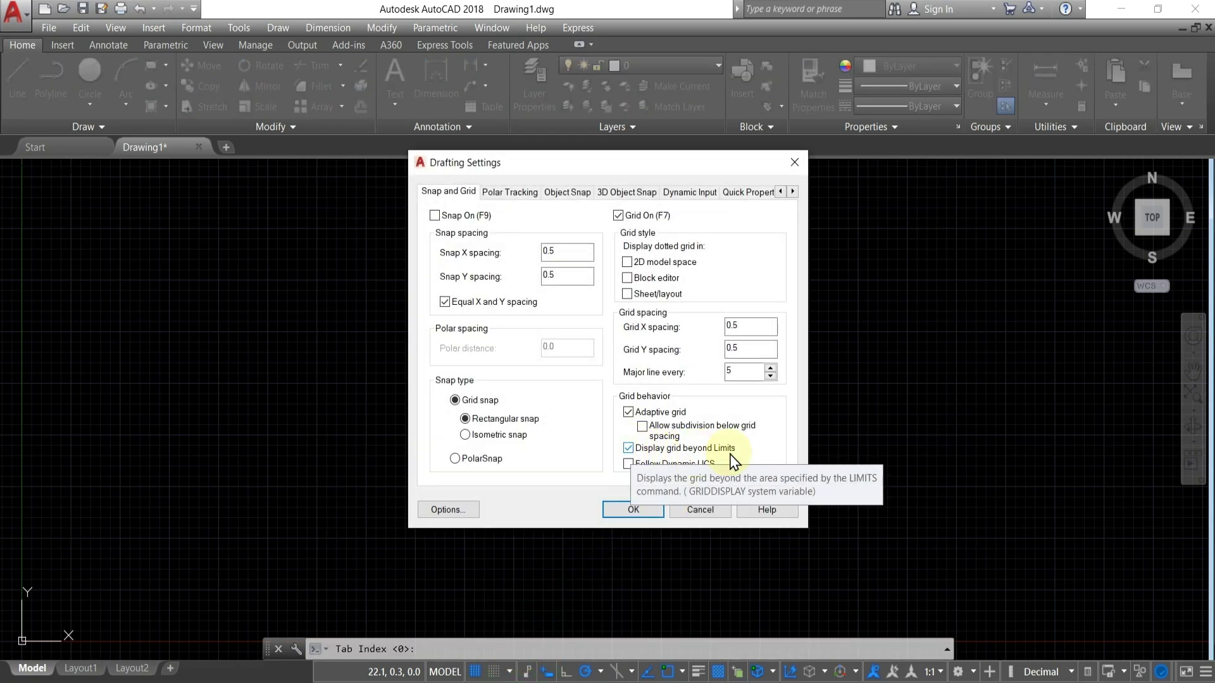
click(628, 448)
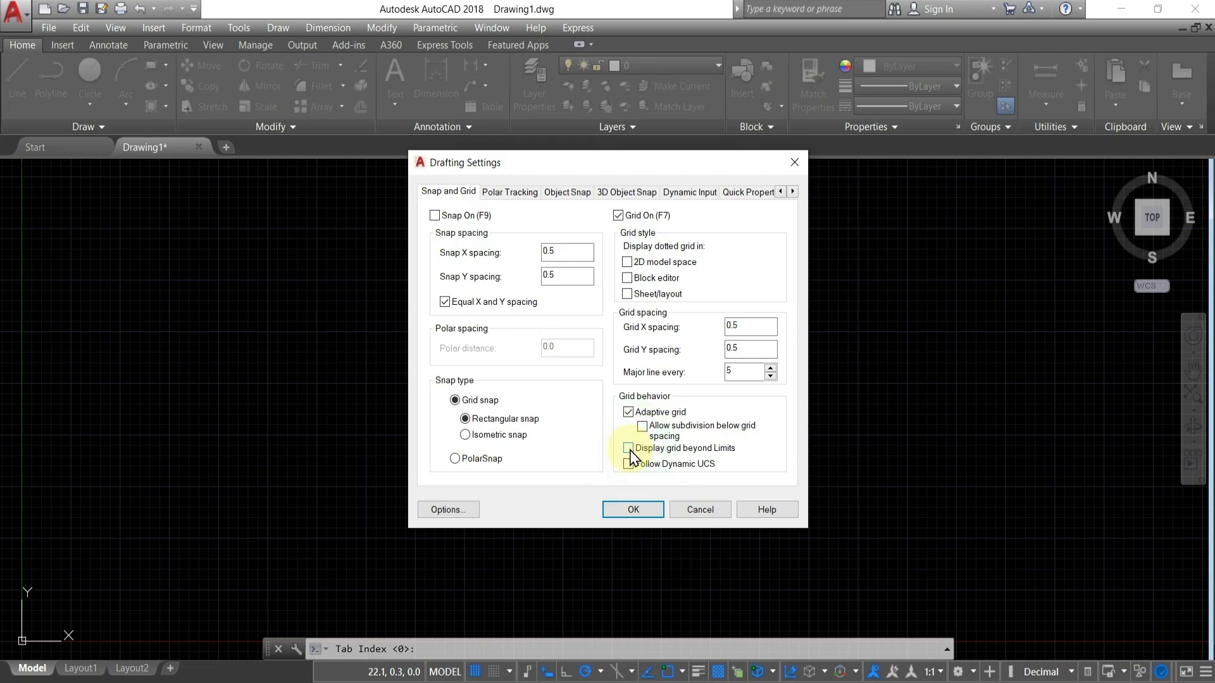
click(646, 512)
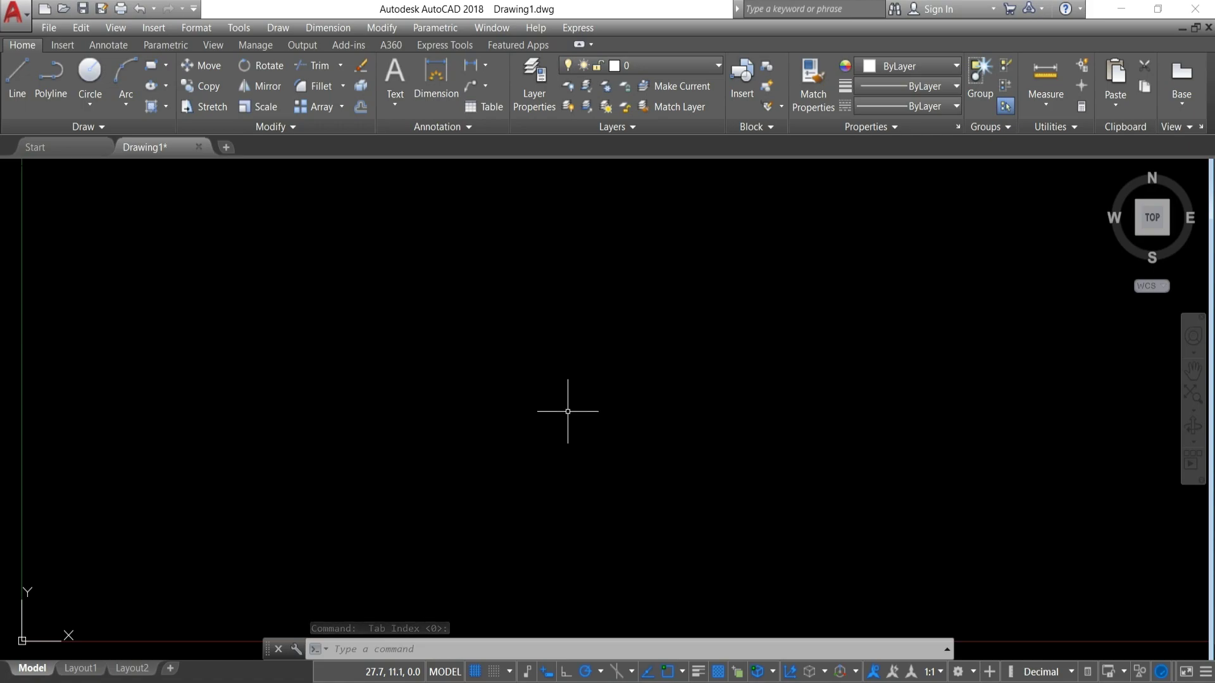
text(z)
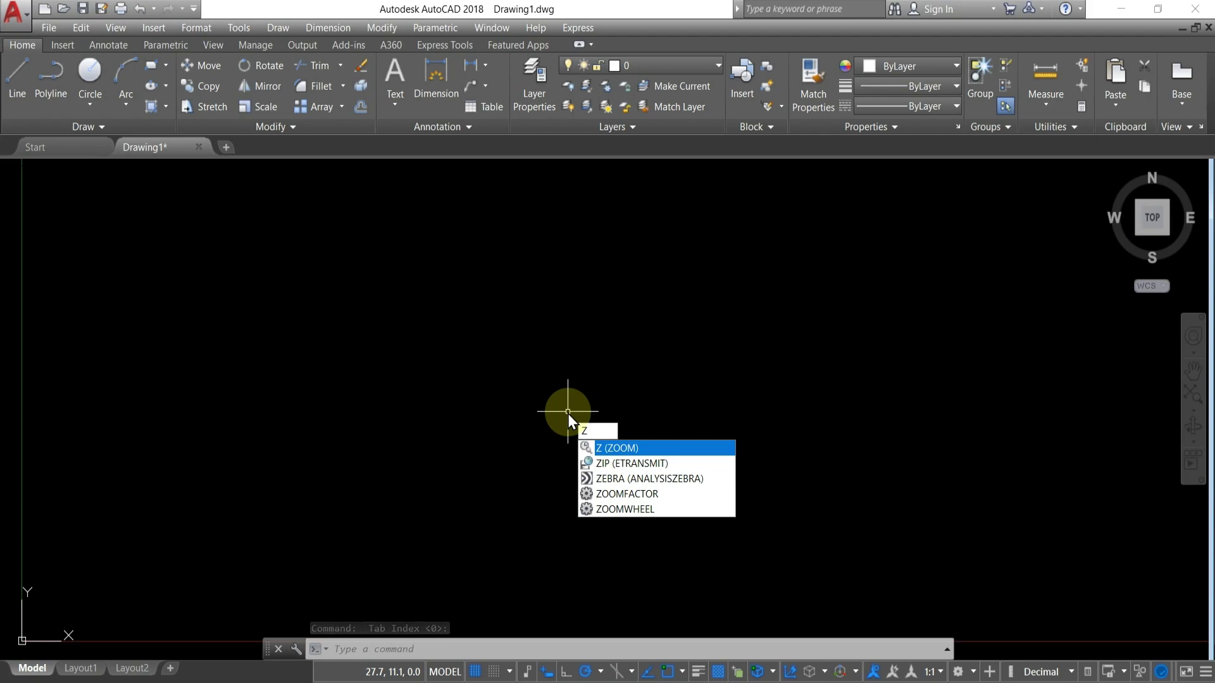
Zoom All to fit the 420 × 297 limits, then zoom out slightly
key(Return)
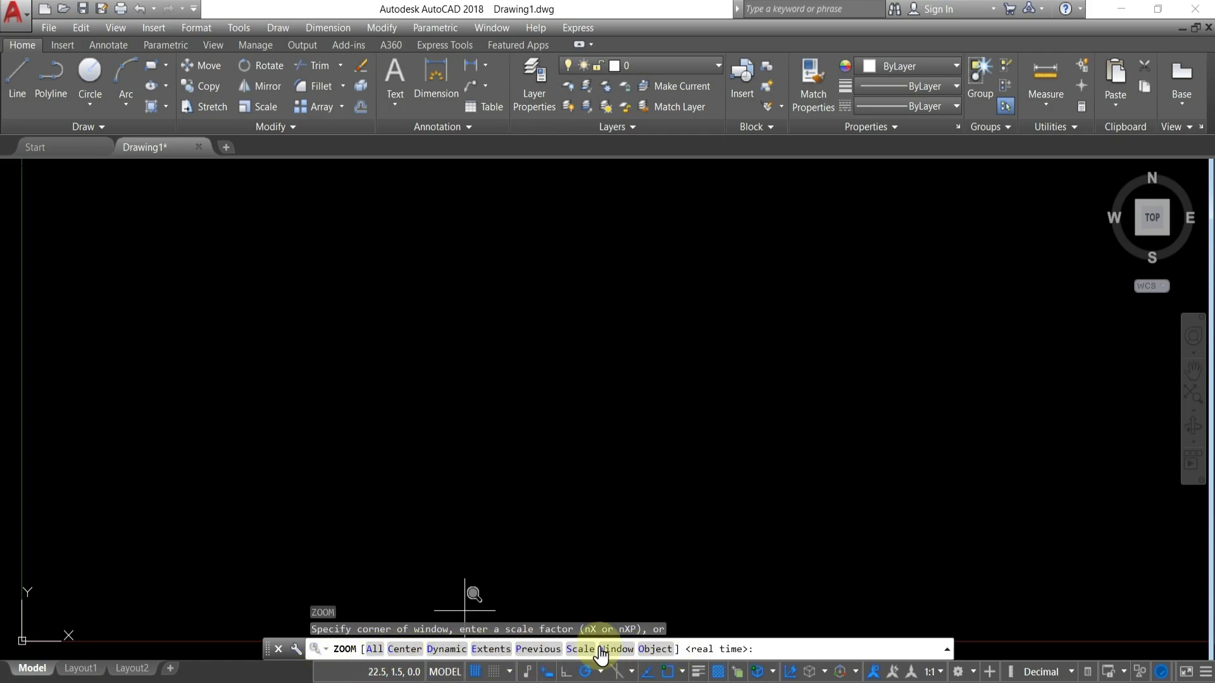
click(375, 649)
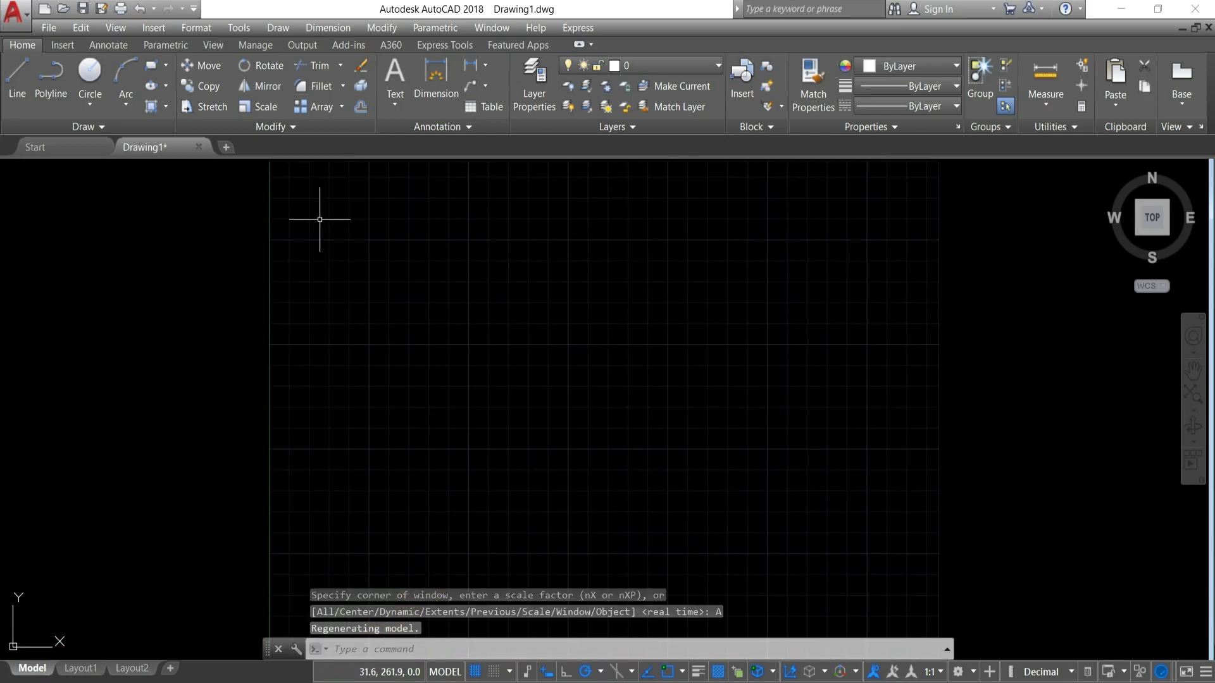
scroll(653, 453, down, 4)
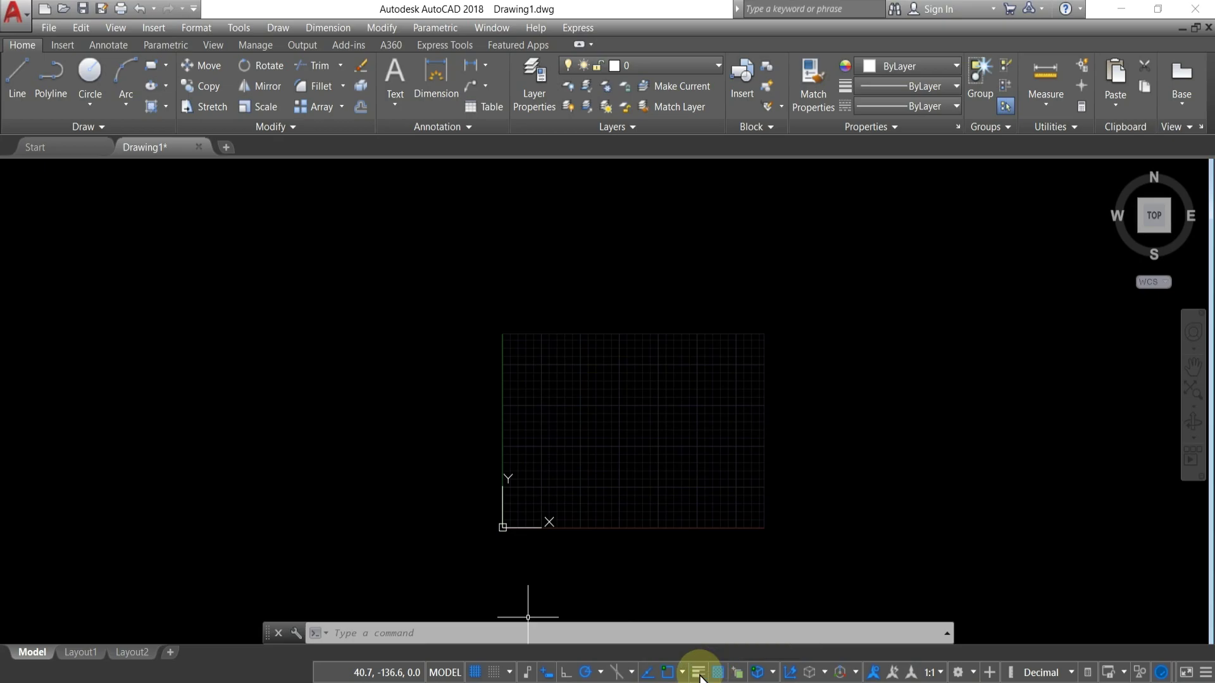
click(1206, 676)
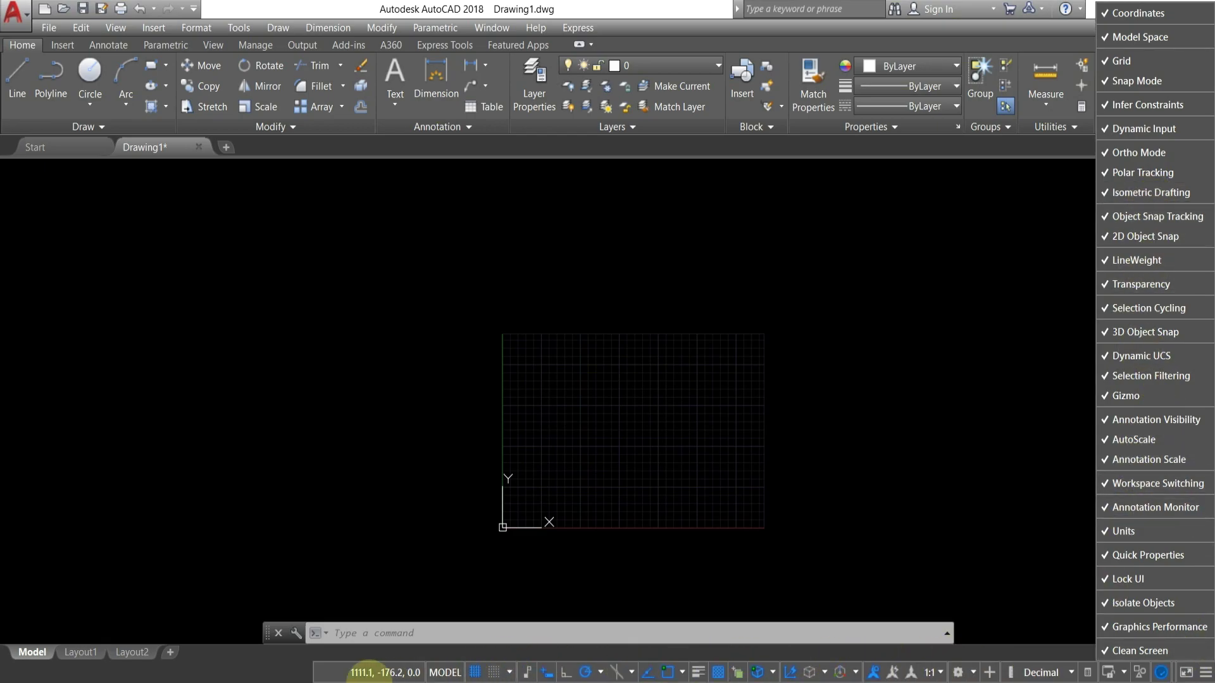
click(1004, 488)
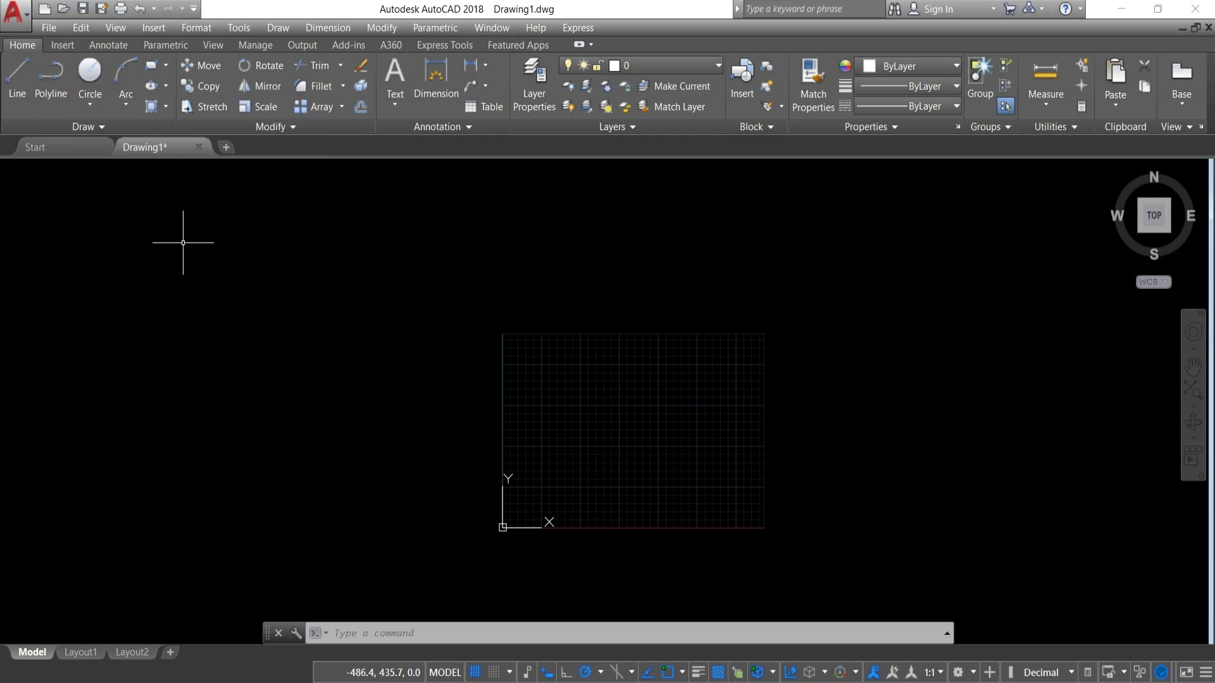
click(21, 90)
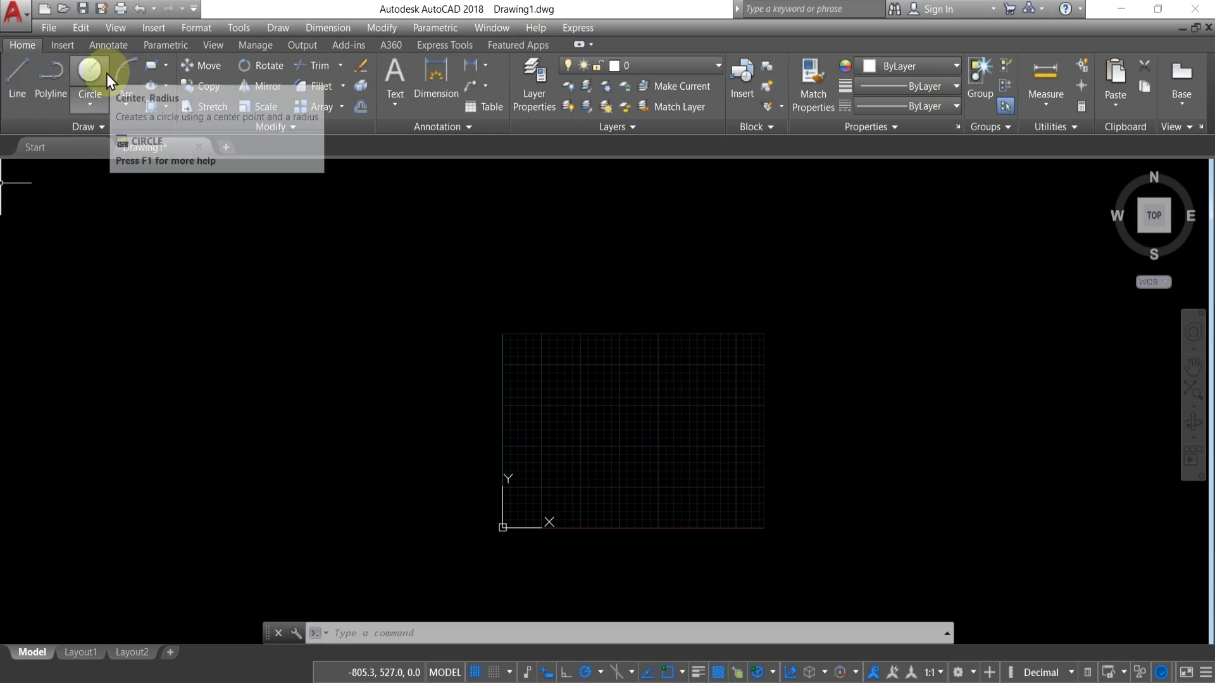
Draw an open zigzag of twelve connected line points on the left of the grid
click(9, 74)
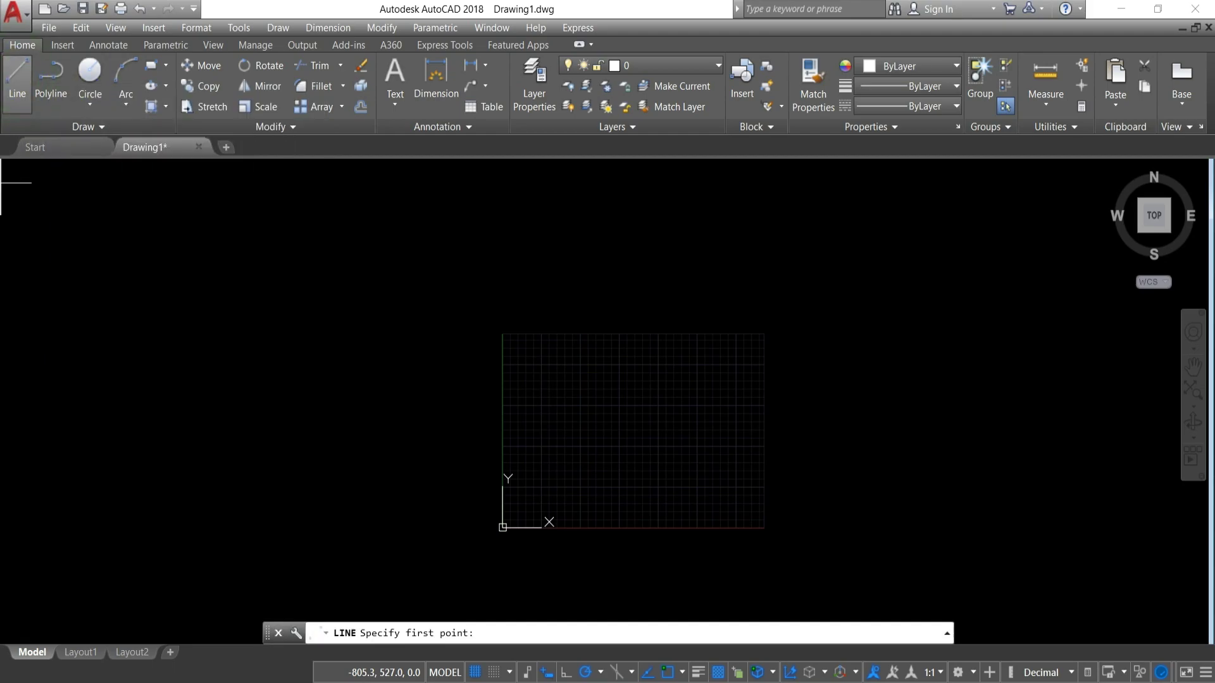
scroll(569, 467, up, 5)
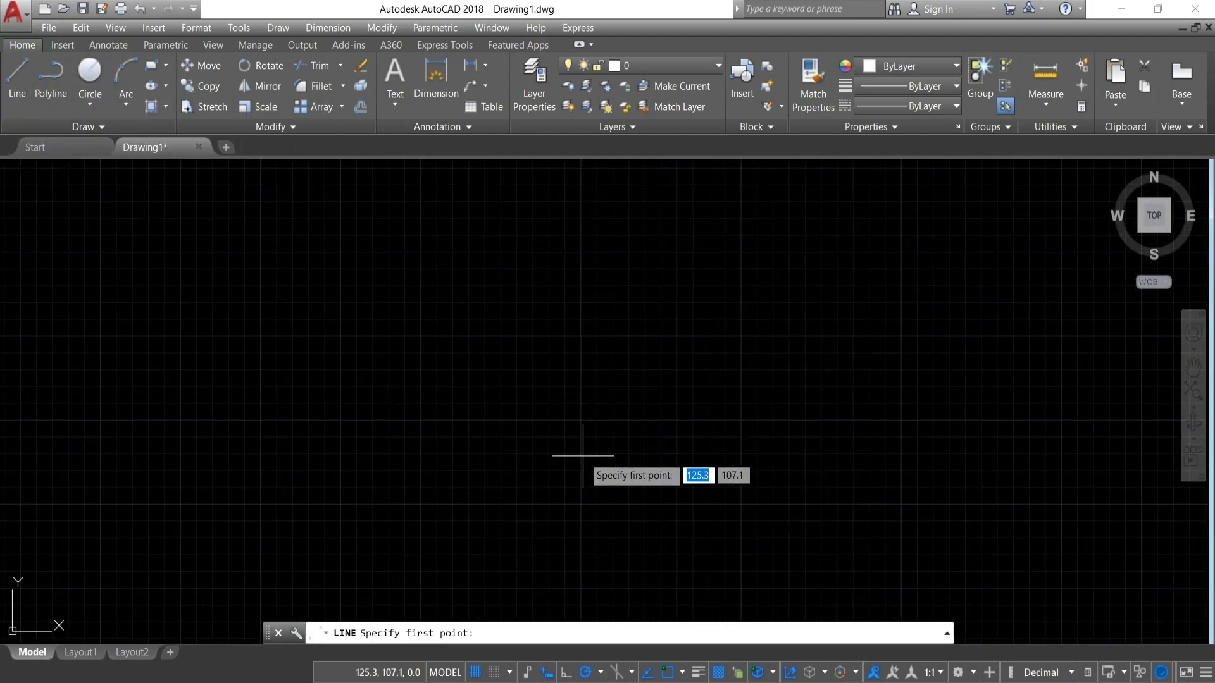
click(185, 453)
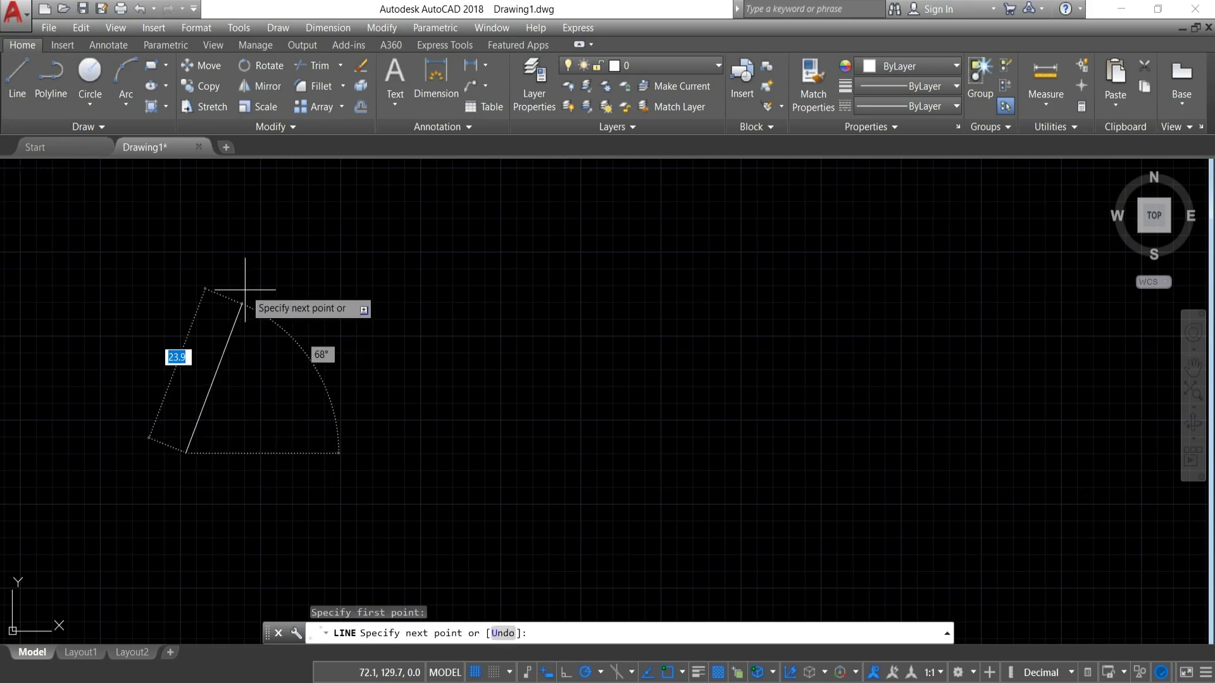
click(246, 289)
click(387, 299)
click(436, 452)
click(488, 333)
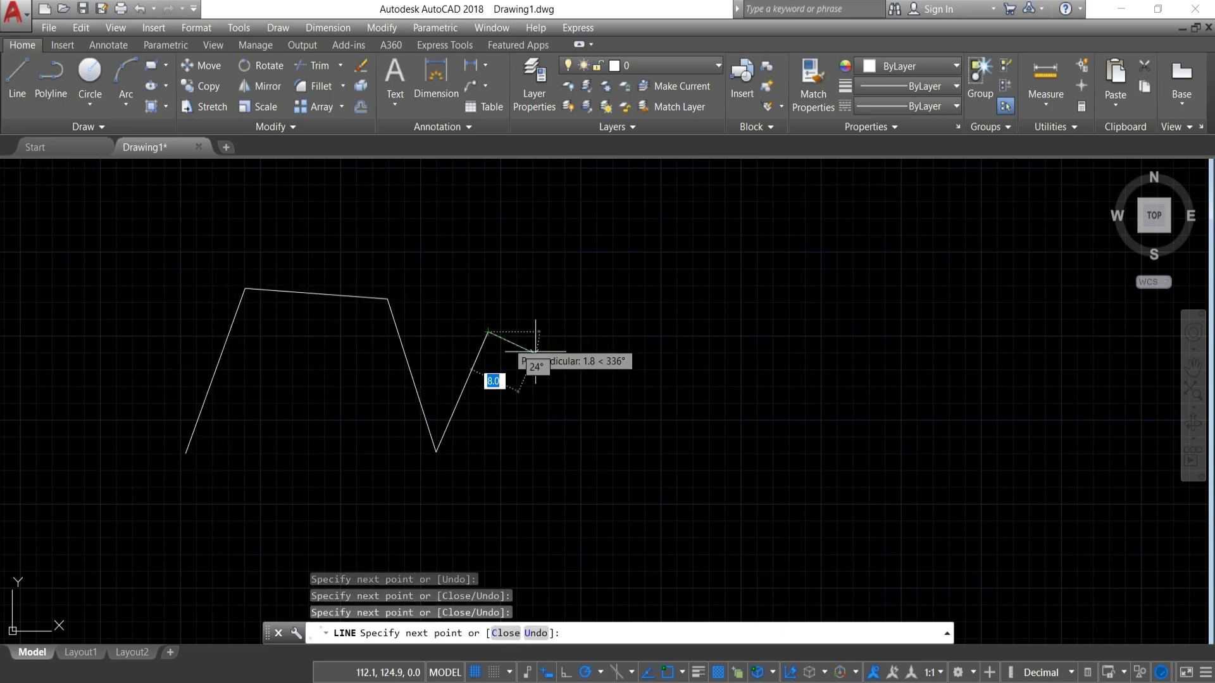
click(539, 357)
click(538, 508)
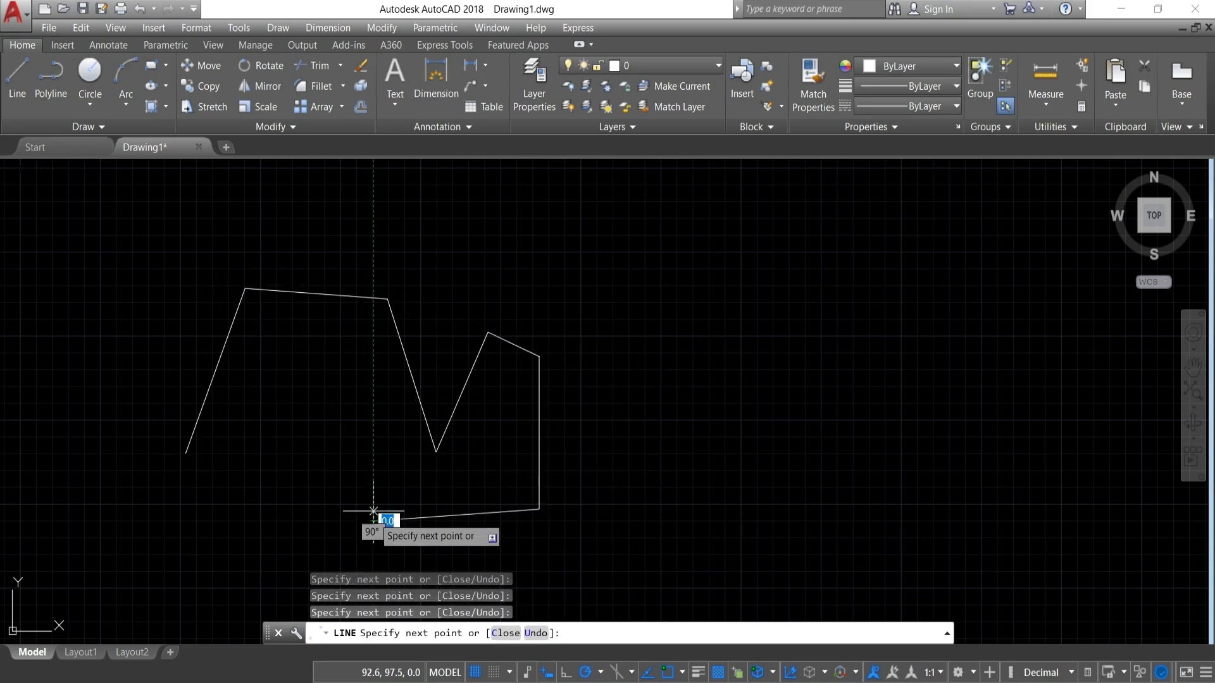
click(373, 521)
click(346, 394)
click(301, 509)
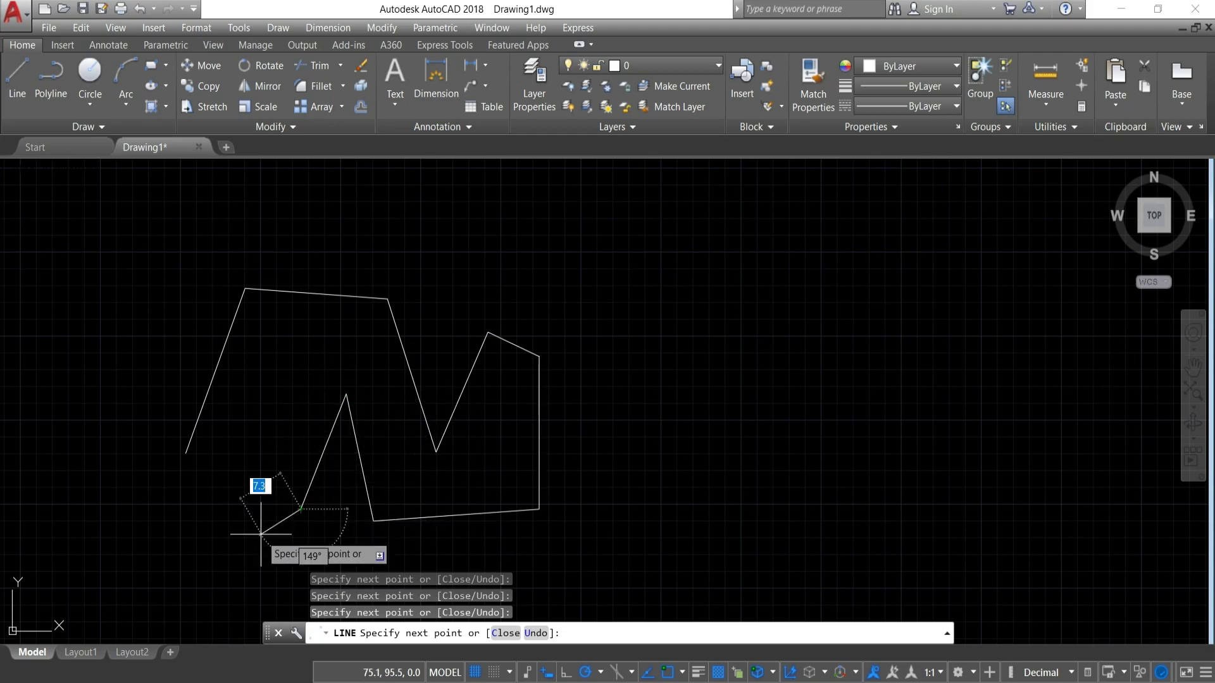
click(262, 534)
click(147, 495)
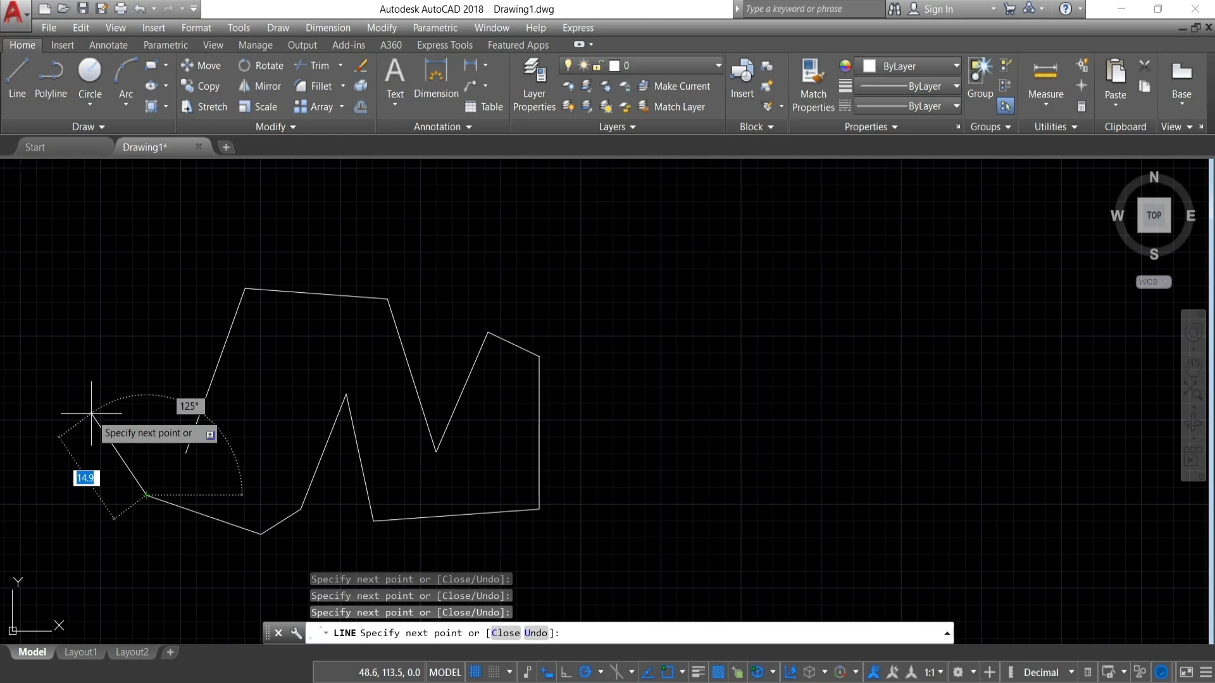
key(Return)
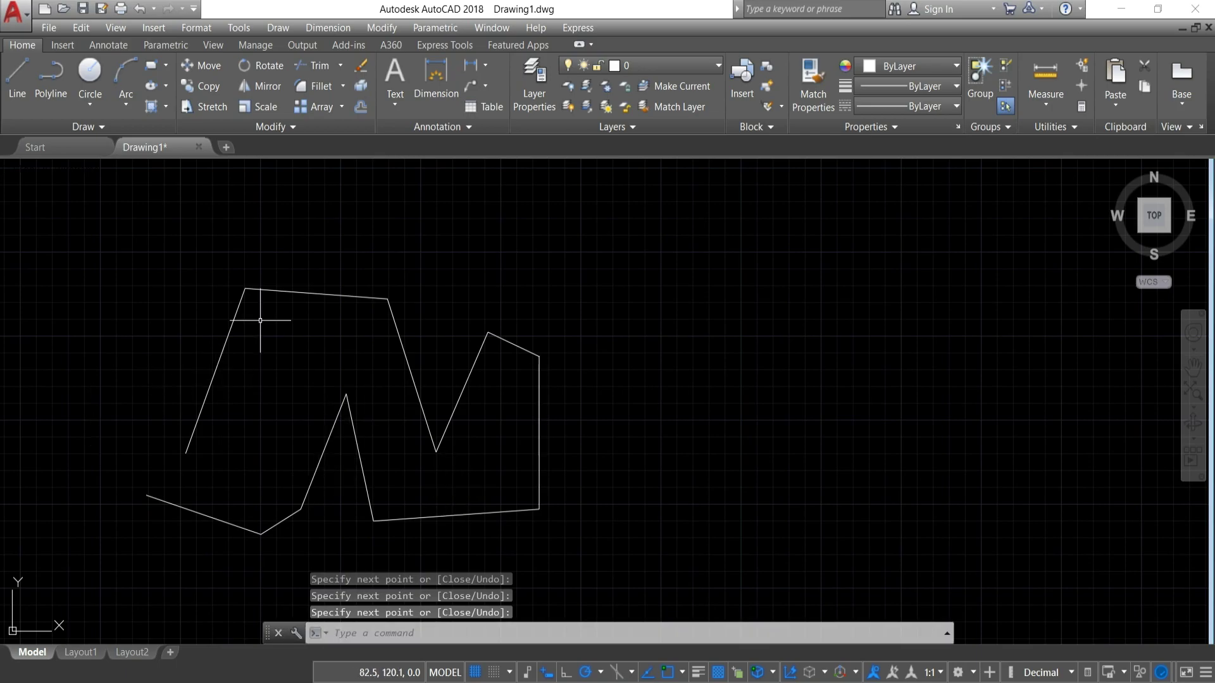
Draw a single polyline outline right of the zigzag, ending with an inward curl
click(56, 85)
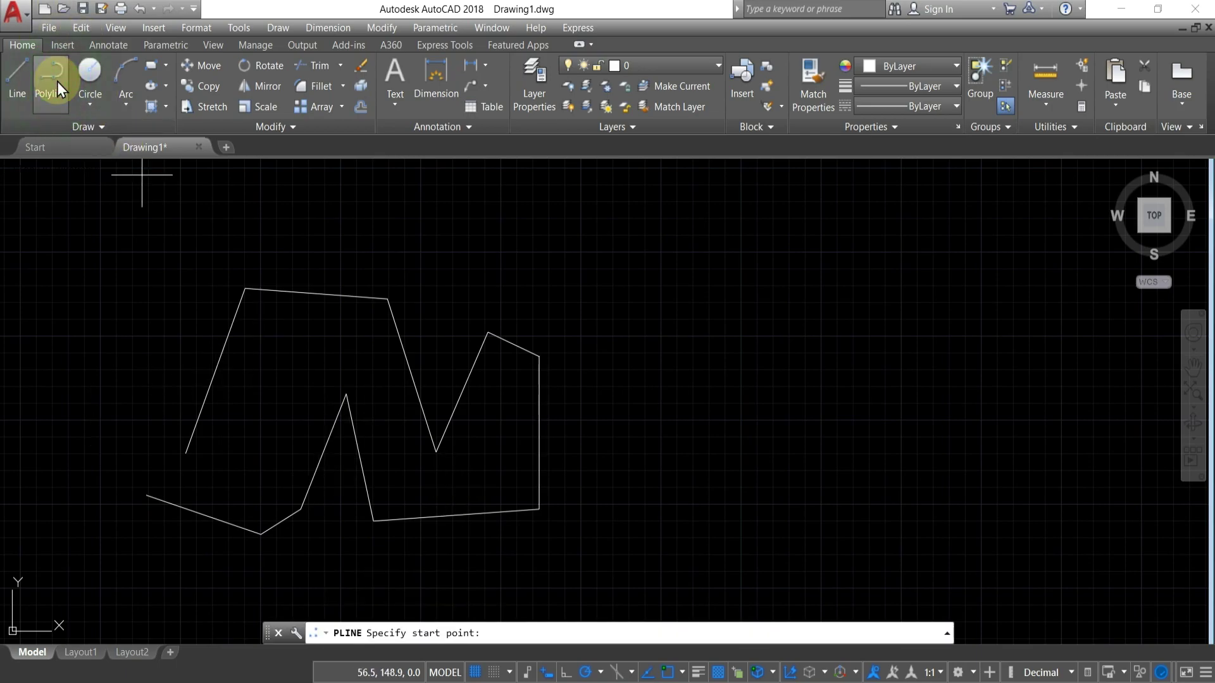
click(679, 453)
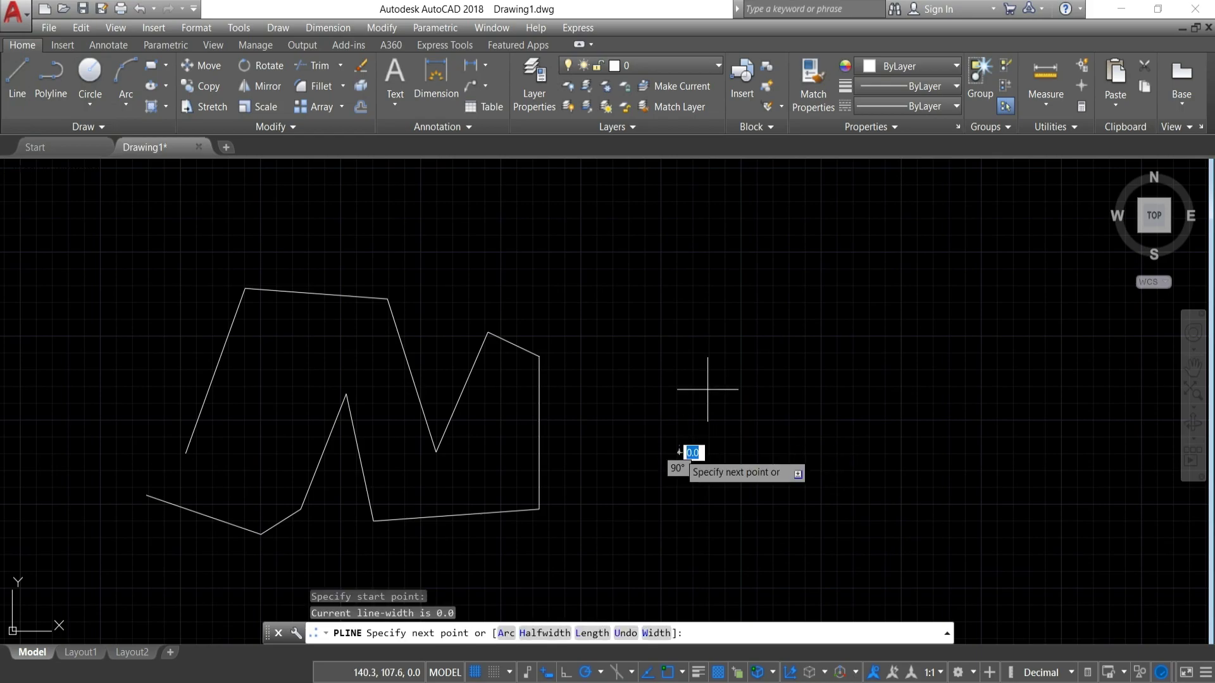
click(759, 281)
click(878, 297)
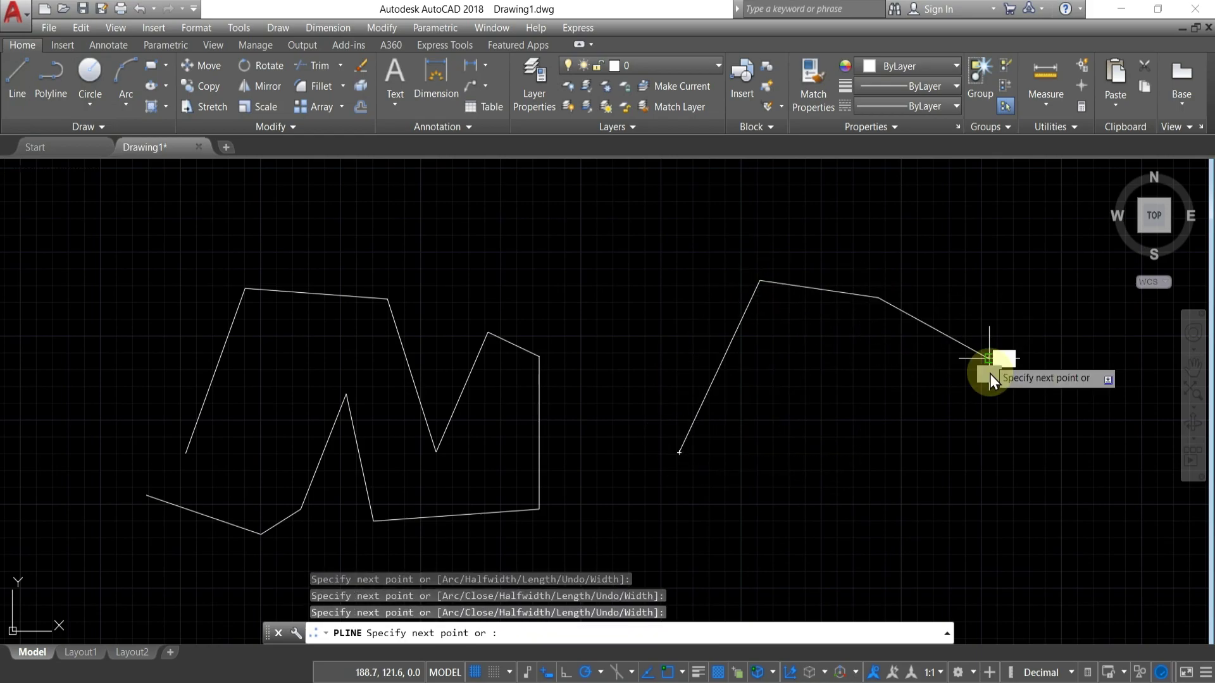
click(988, 358)
click(1006, 472)
click(963, 537)
click(792, 557)
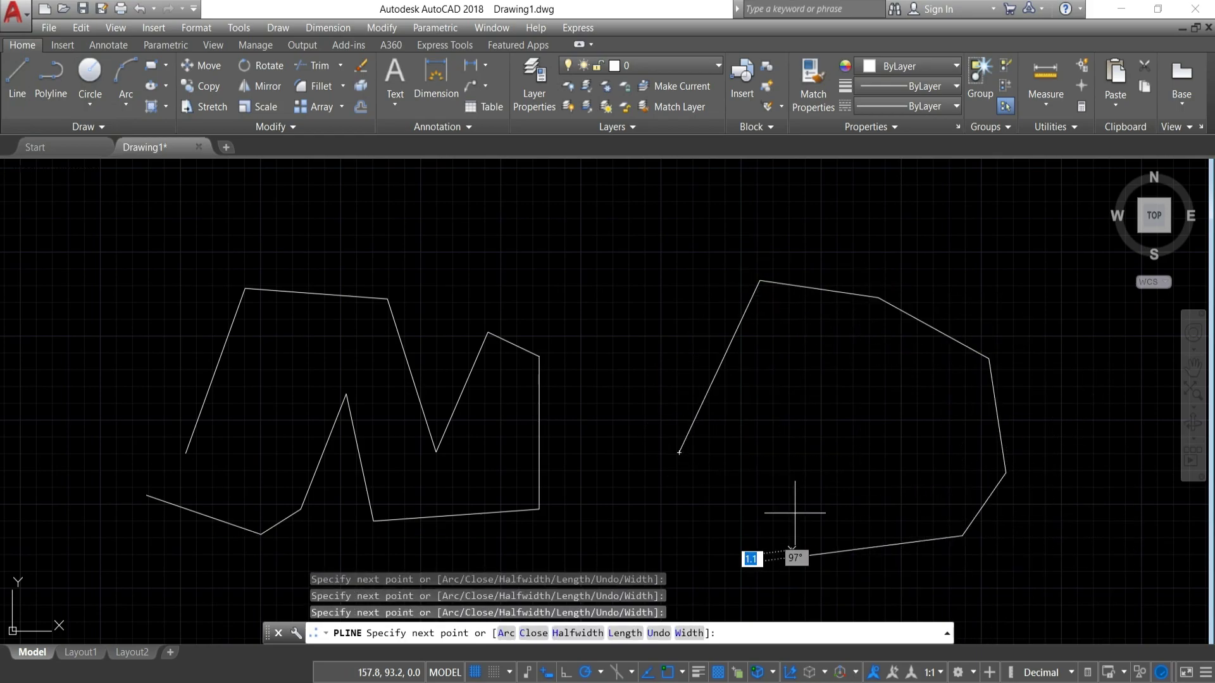
click(792, 480)
click(929, 469)
click(857, 407)
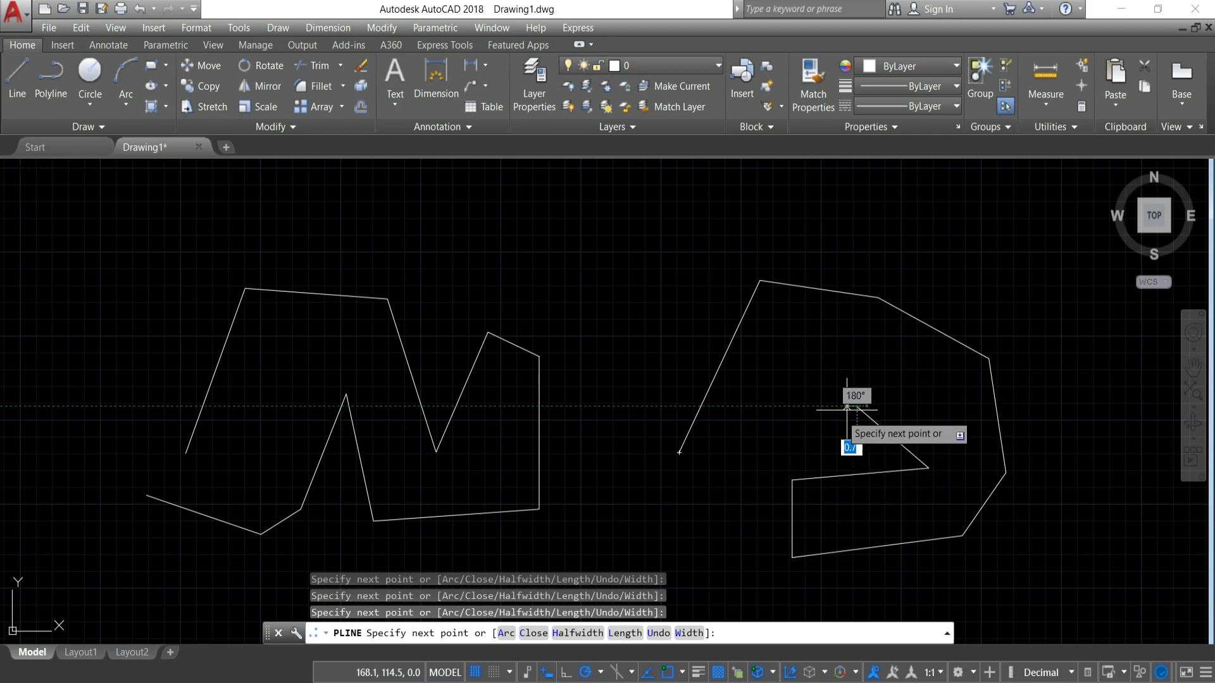
click(800, 443)
key(Return)
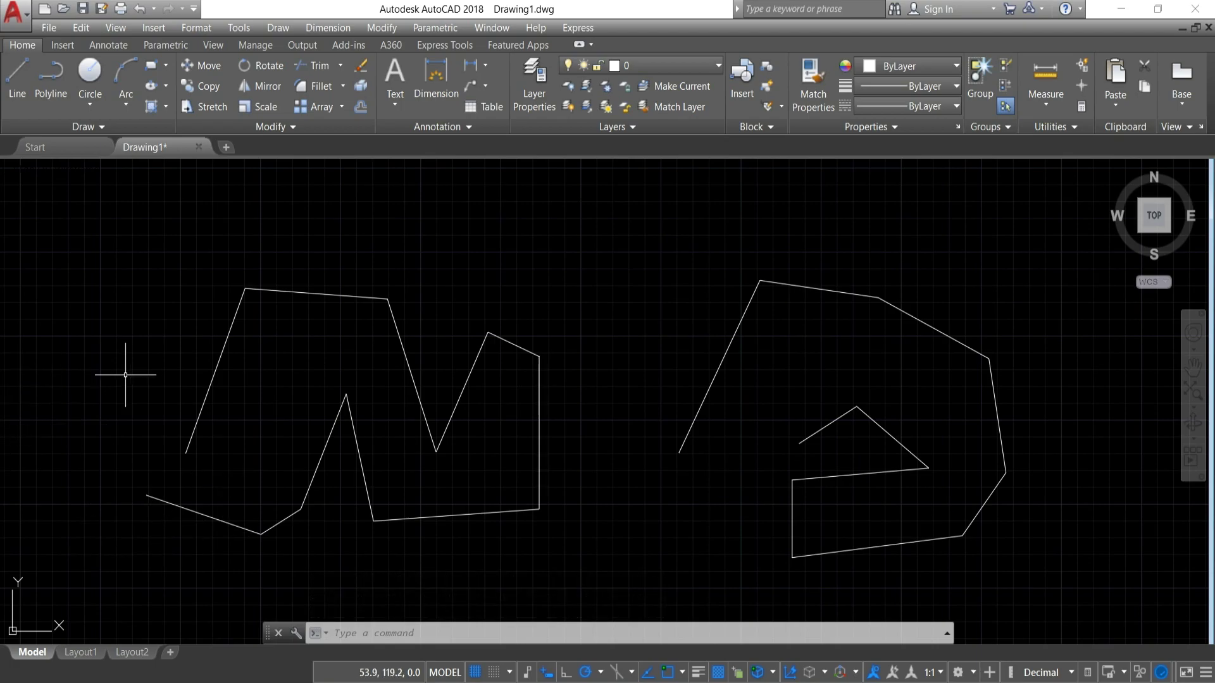
Select the zigzag's line segments one by one, including a small window pick
click(215, 370)
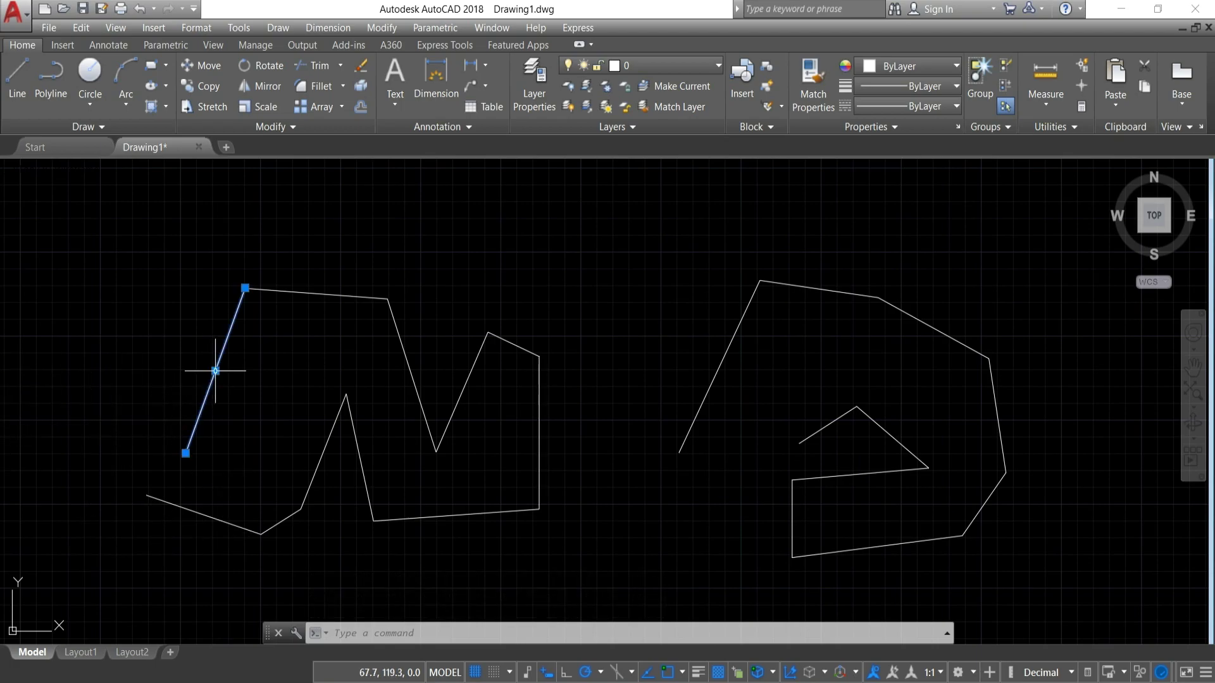
click(282, 290)
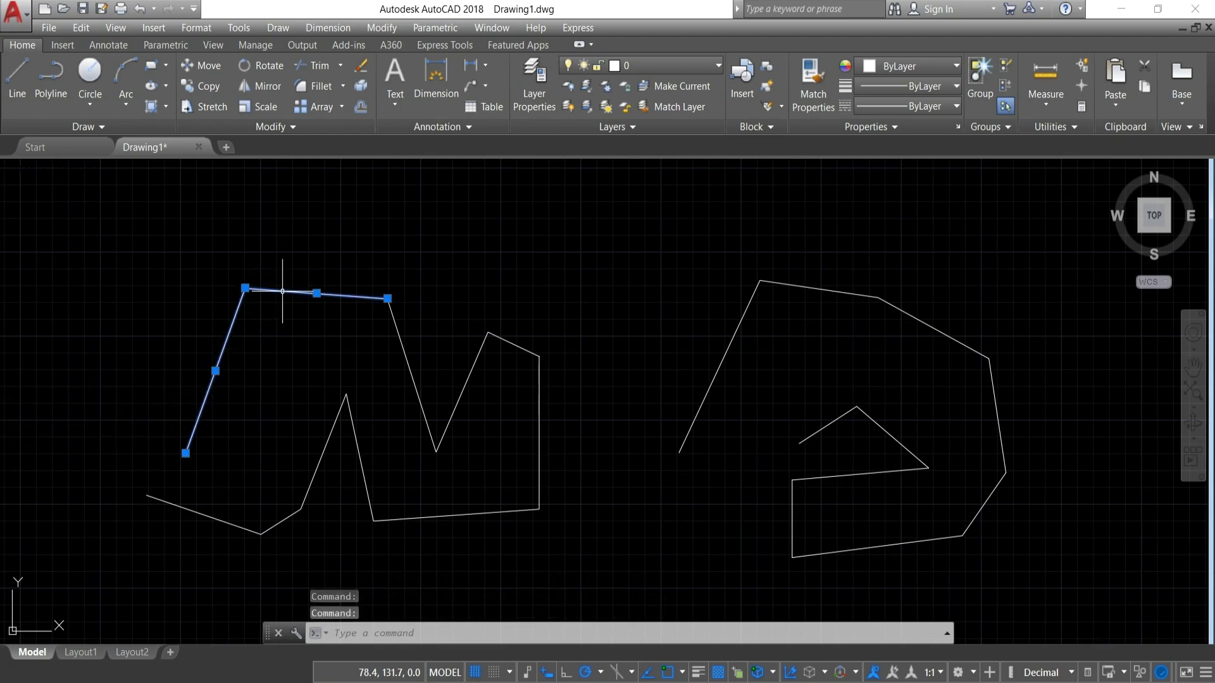
click(405, 352)
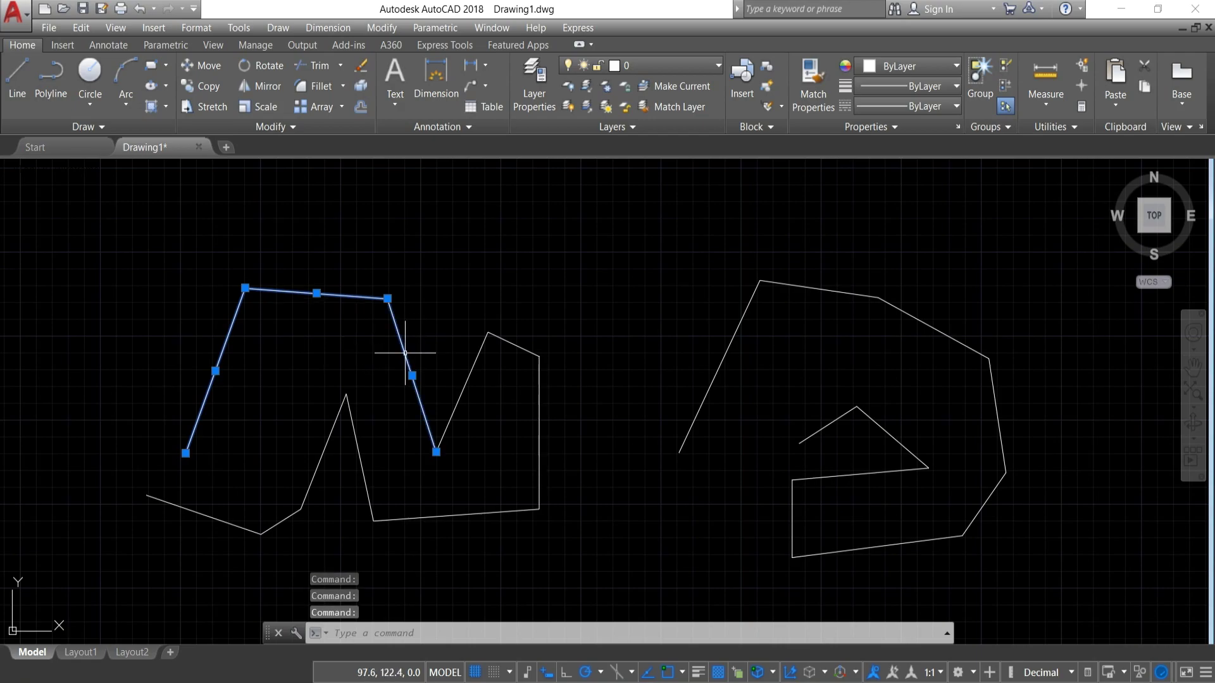
click(475, 373)
click(462, 393)
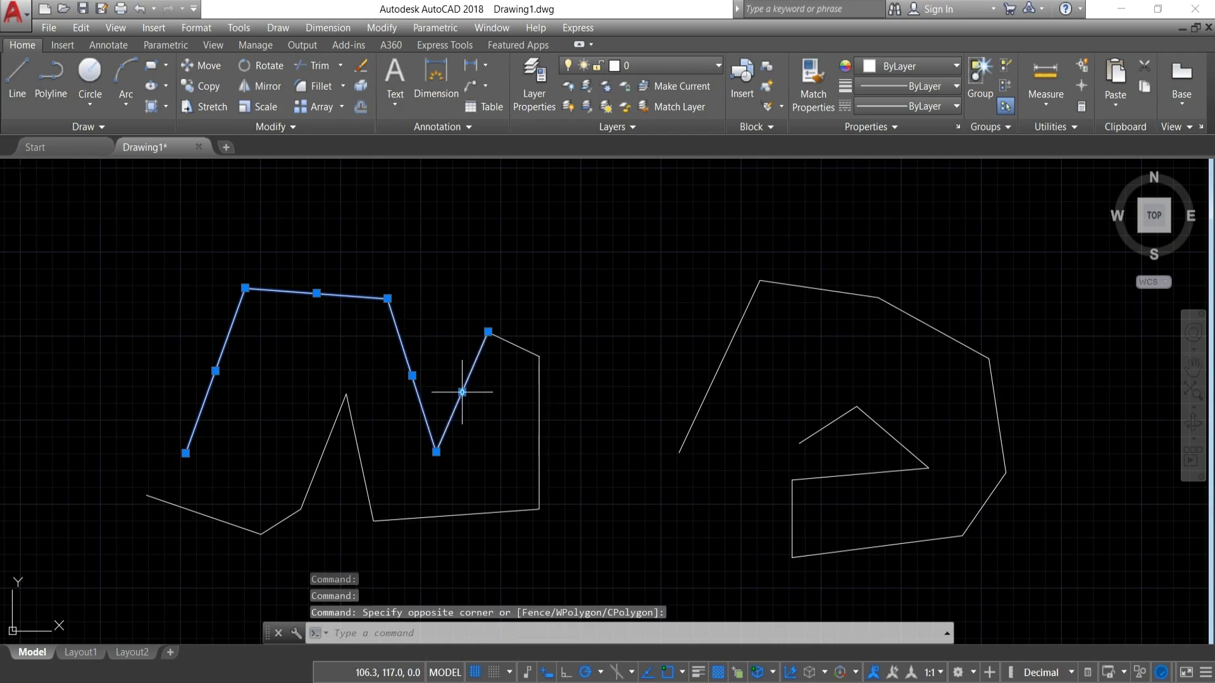
click(513, 342)
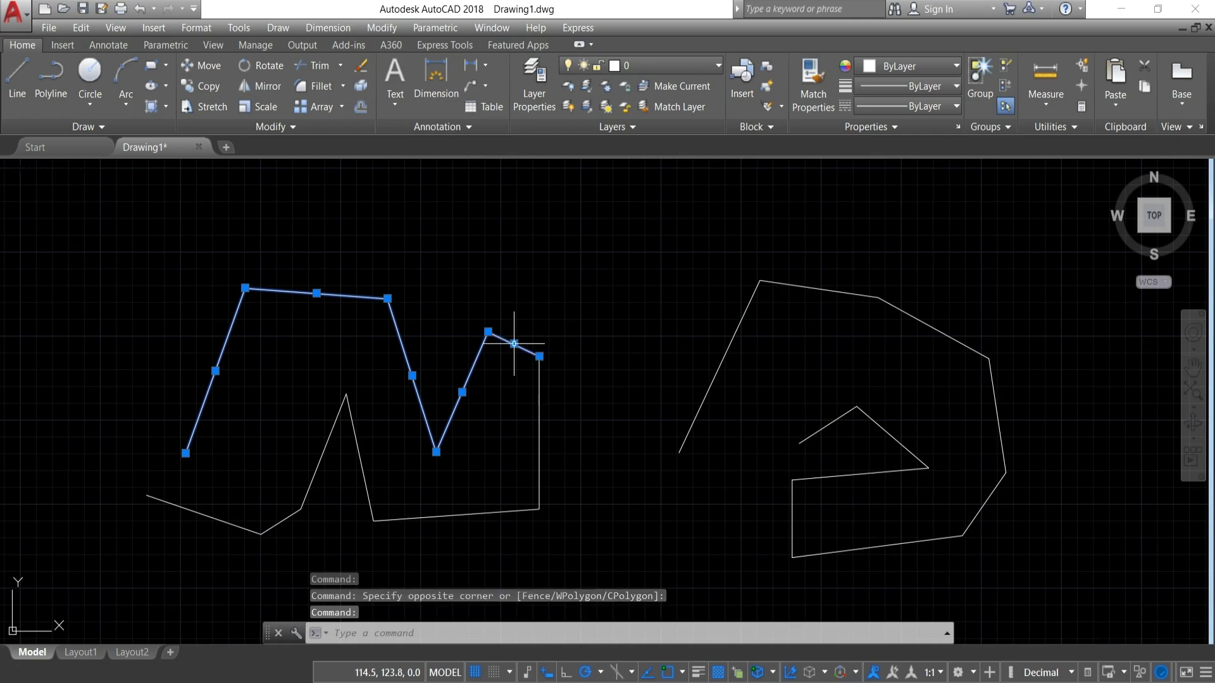
click(540, 409)
click(480, 515)
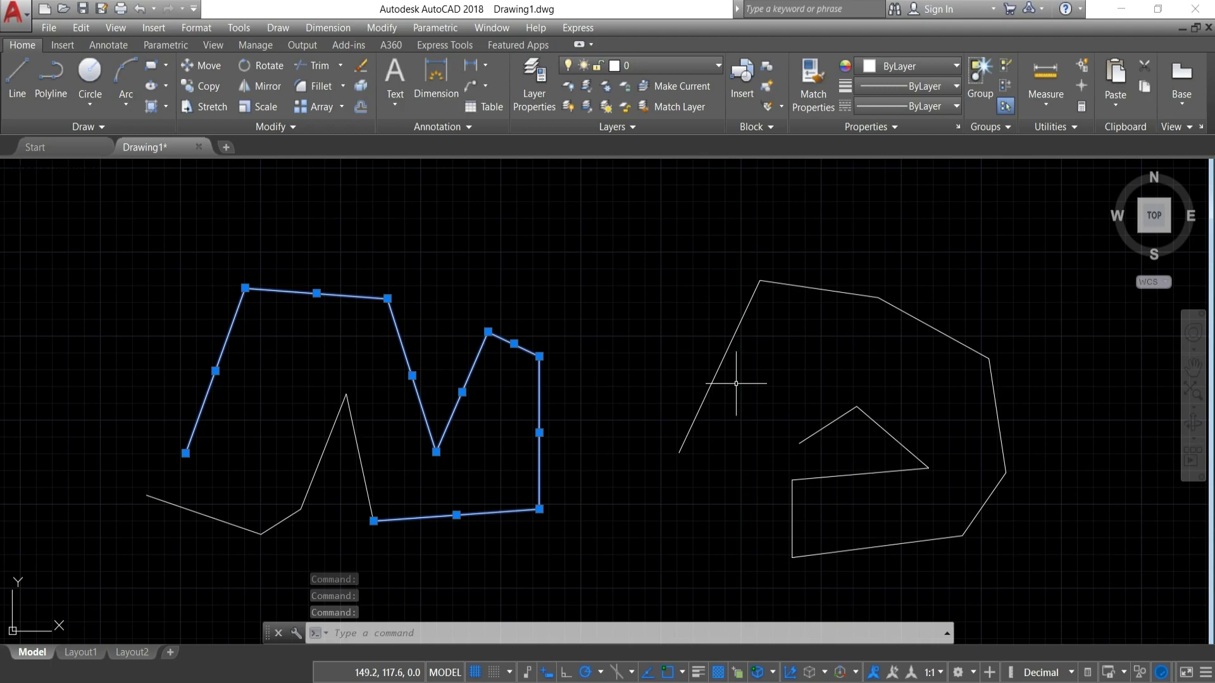
Add the right-hand polyline and lasso the remaining lower-left segments into the selection
click(720, 366)
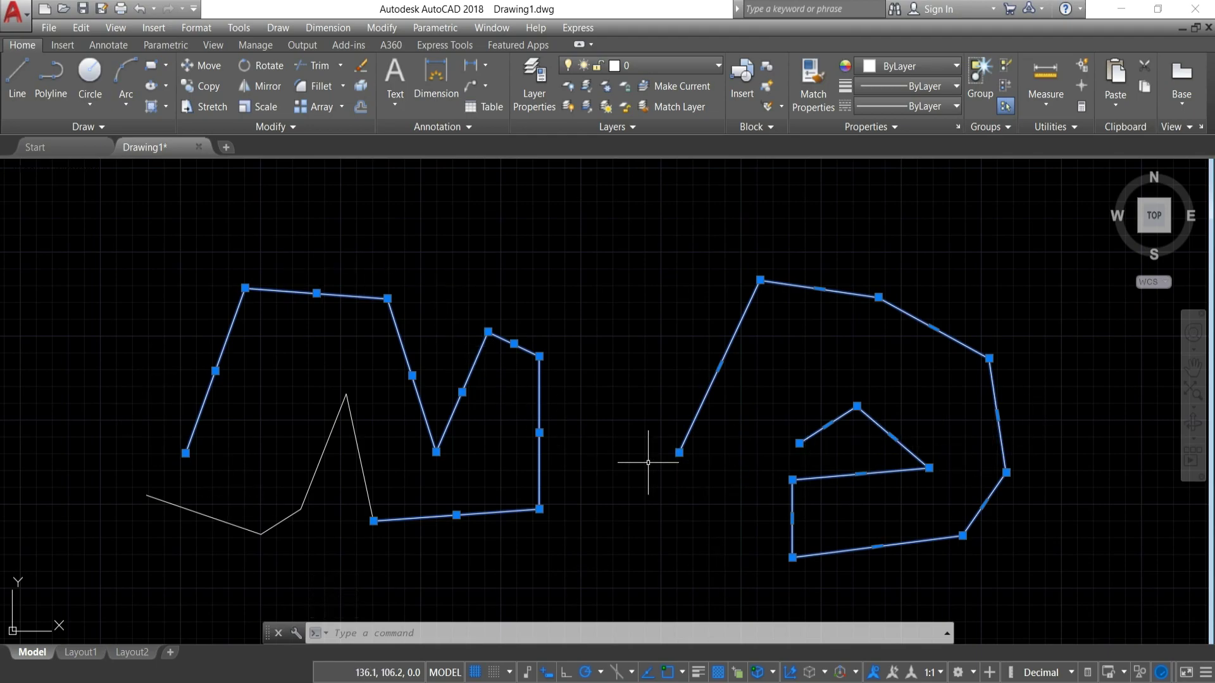
scroll(596, 460, down, 4)
scroll(597, 460, up, 2)
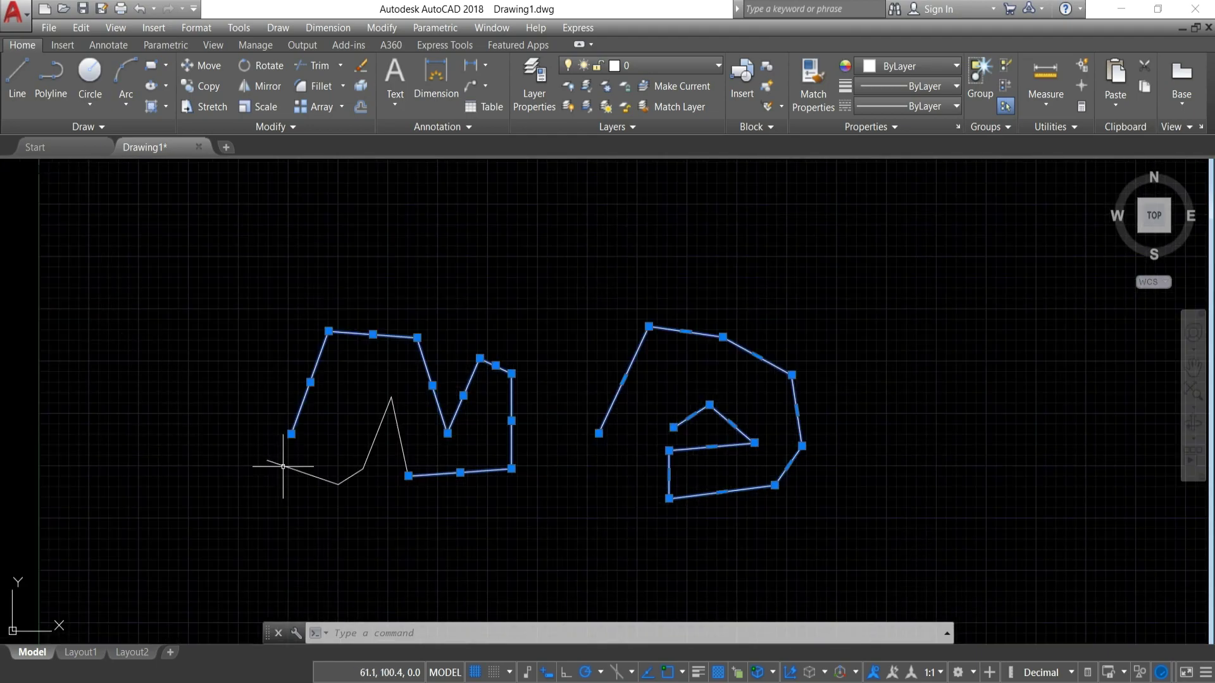
drag(224, 489, 46, 374)
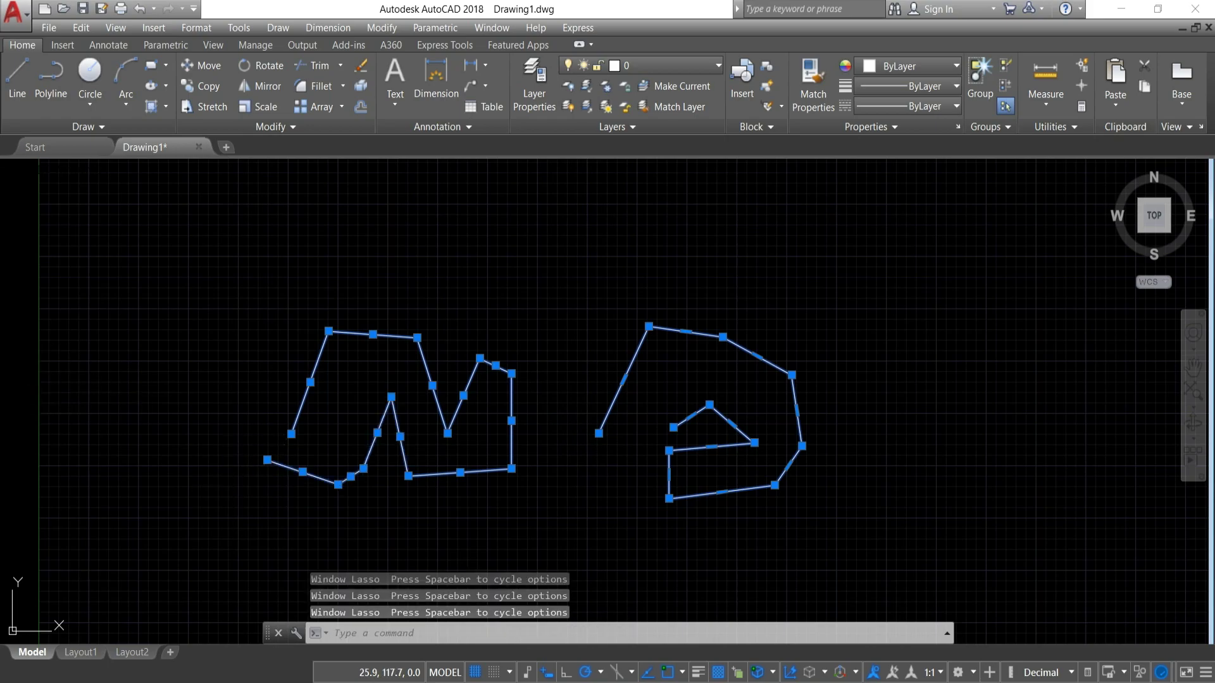
Delete the selected zigzag and polyline, then expand the Circle dropdown in the Draw panel
key(Delete)
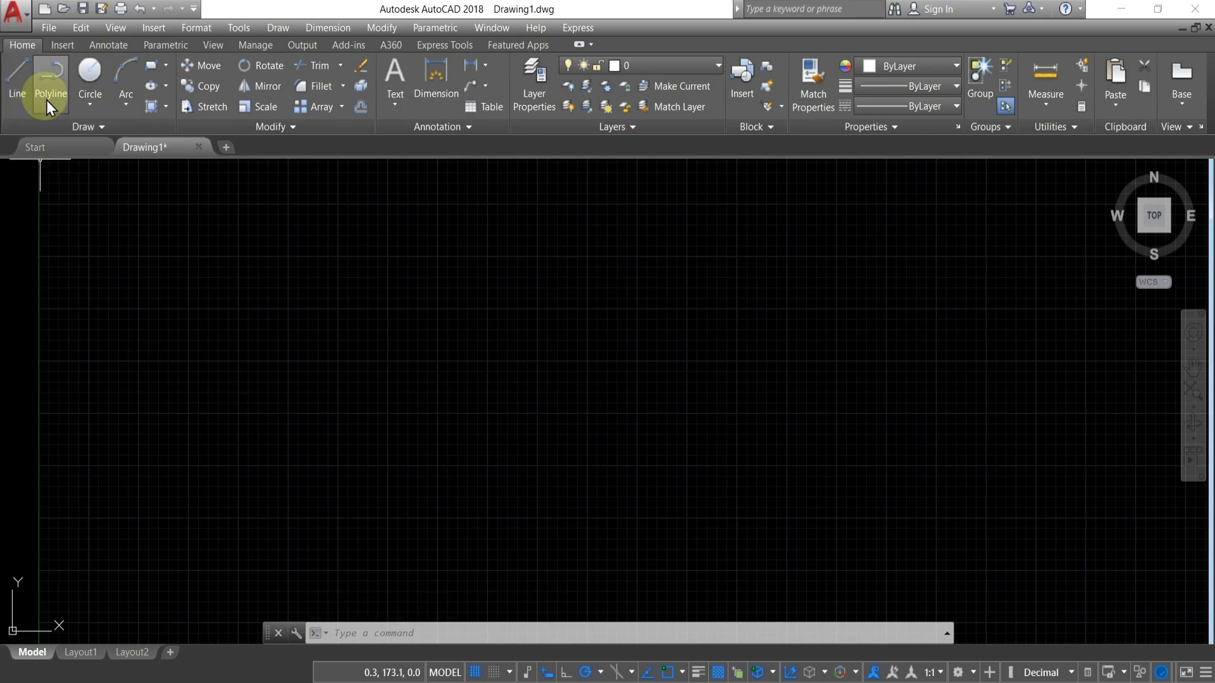
click(90, 96)
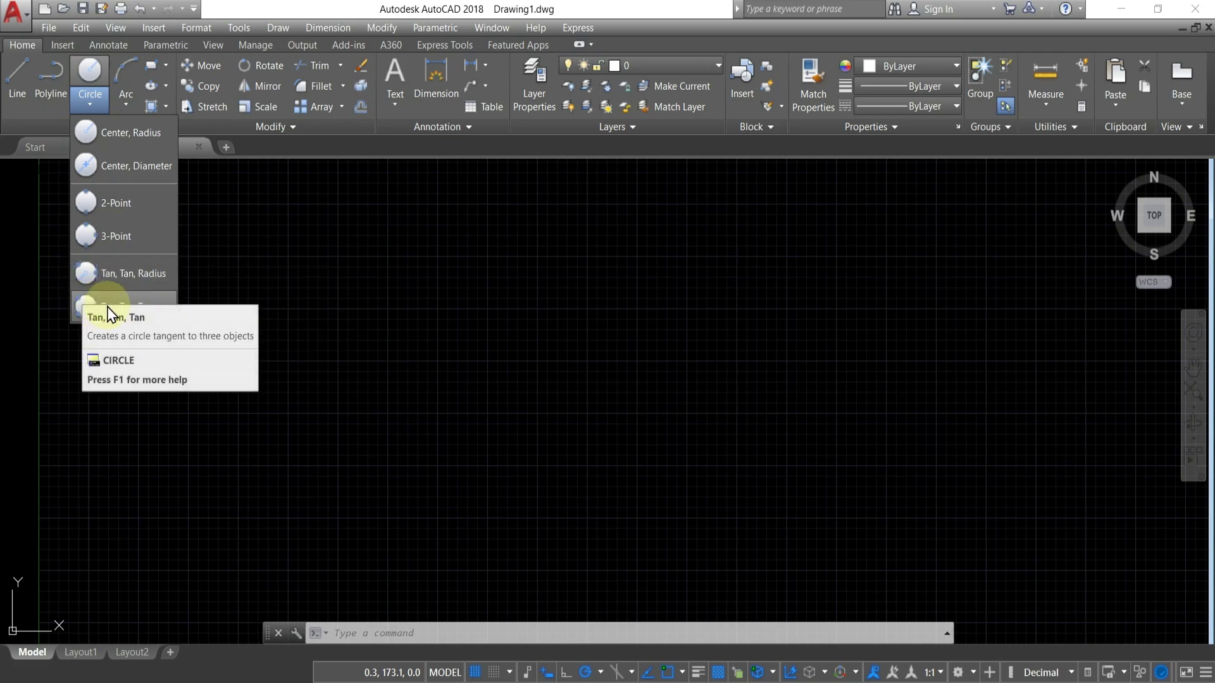
Draw a Center, Radius circle of radius 50 in the lower left of the grid
click(113, 135)
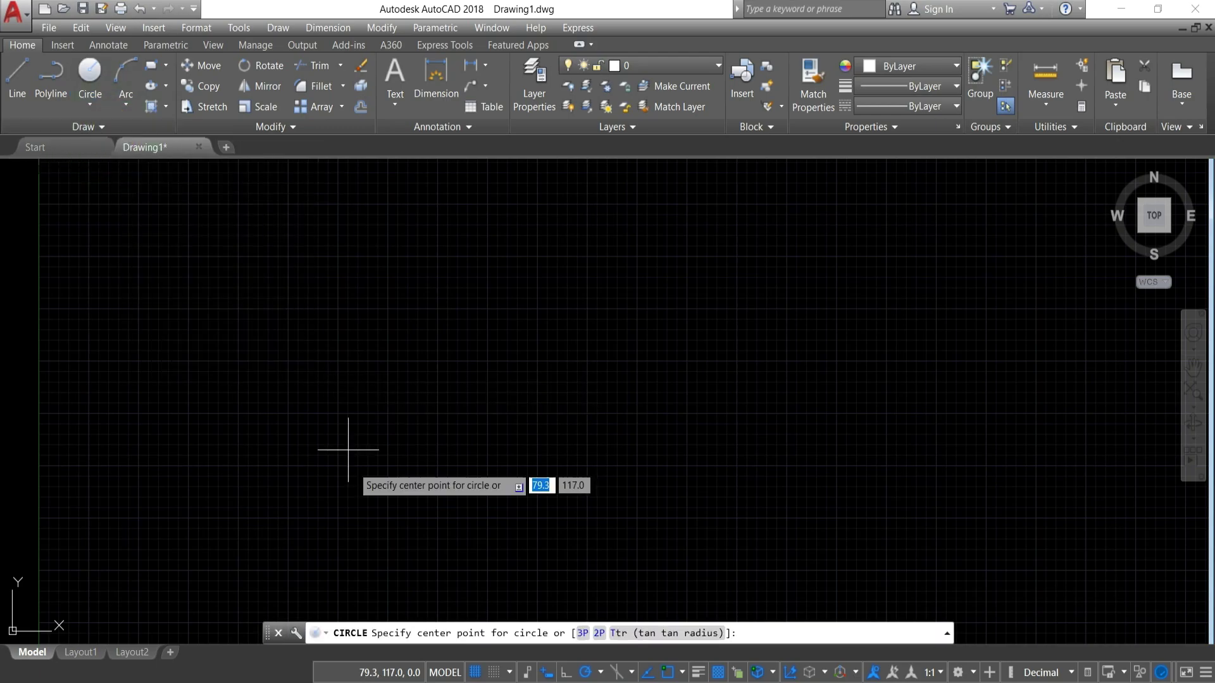
click(373, 384)
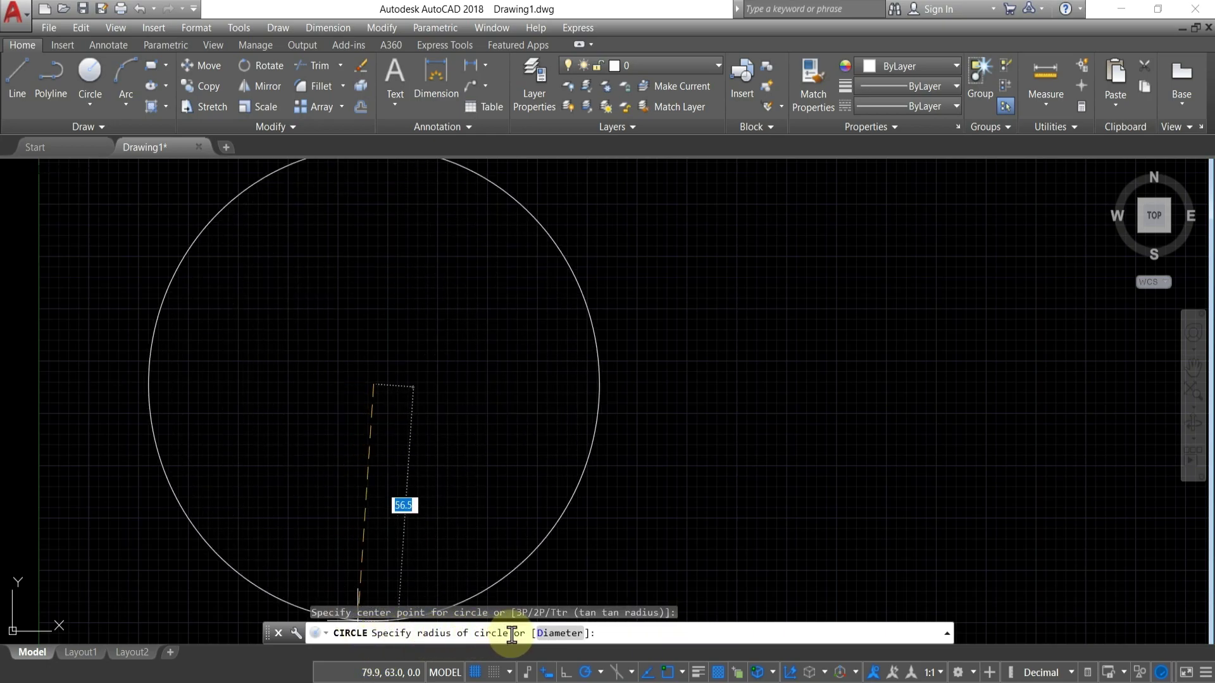
scroll(447, 528, down, 4)
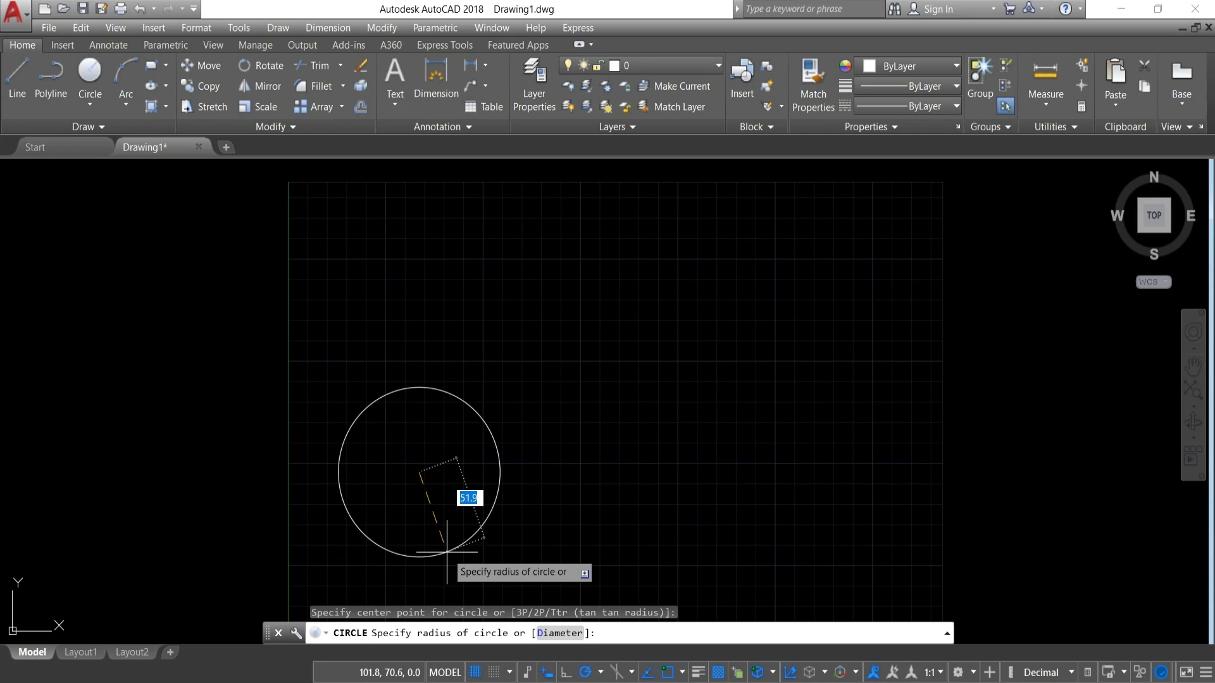
text(0)
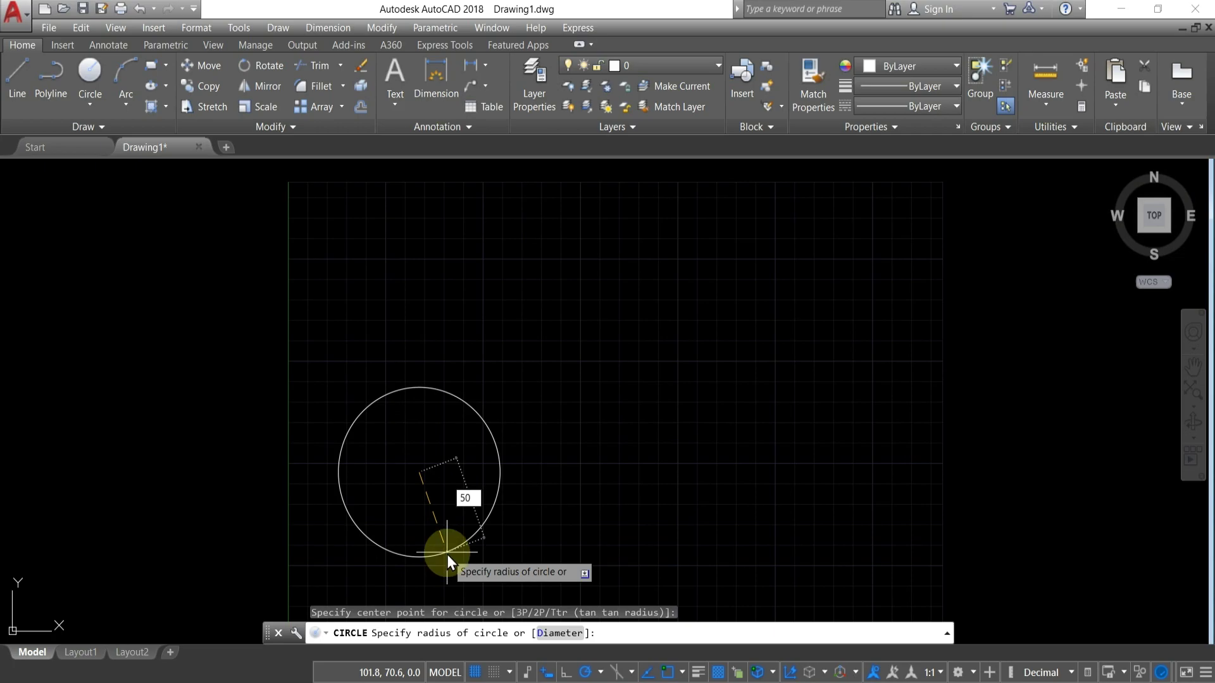
key(Return)
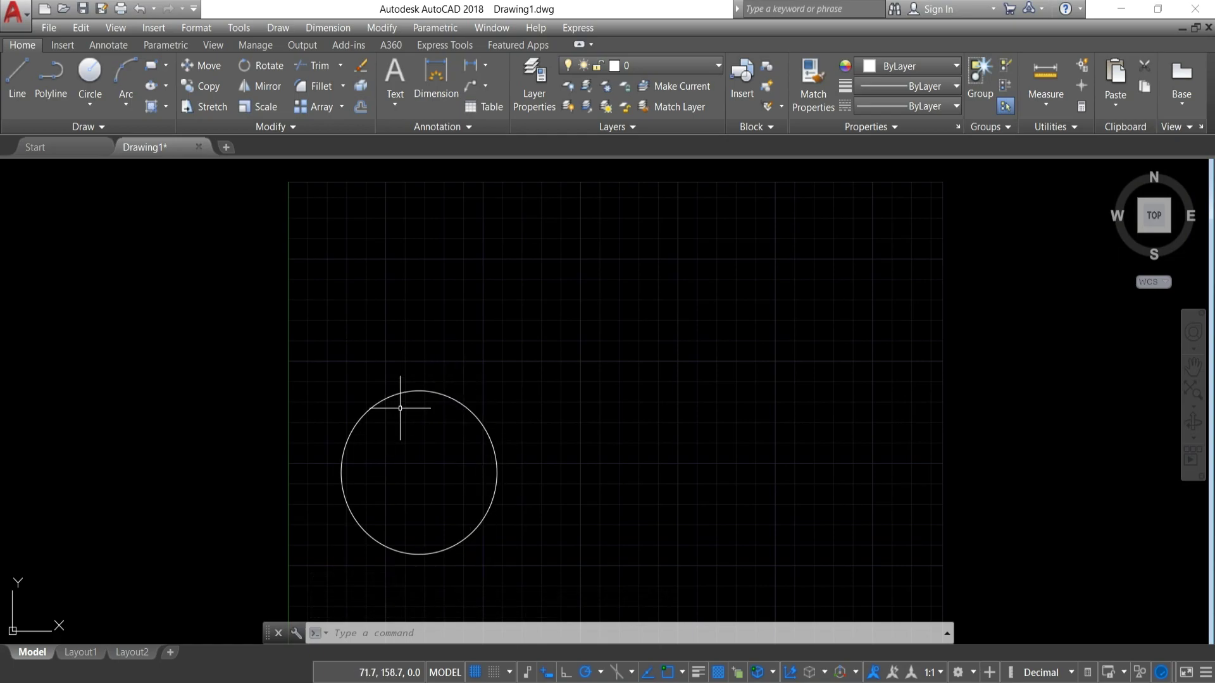
Draw a circle of diameter 100 centred up and to the right of the first circle
click(91, 87)
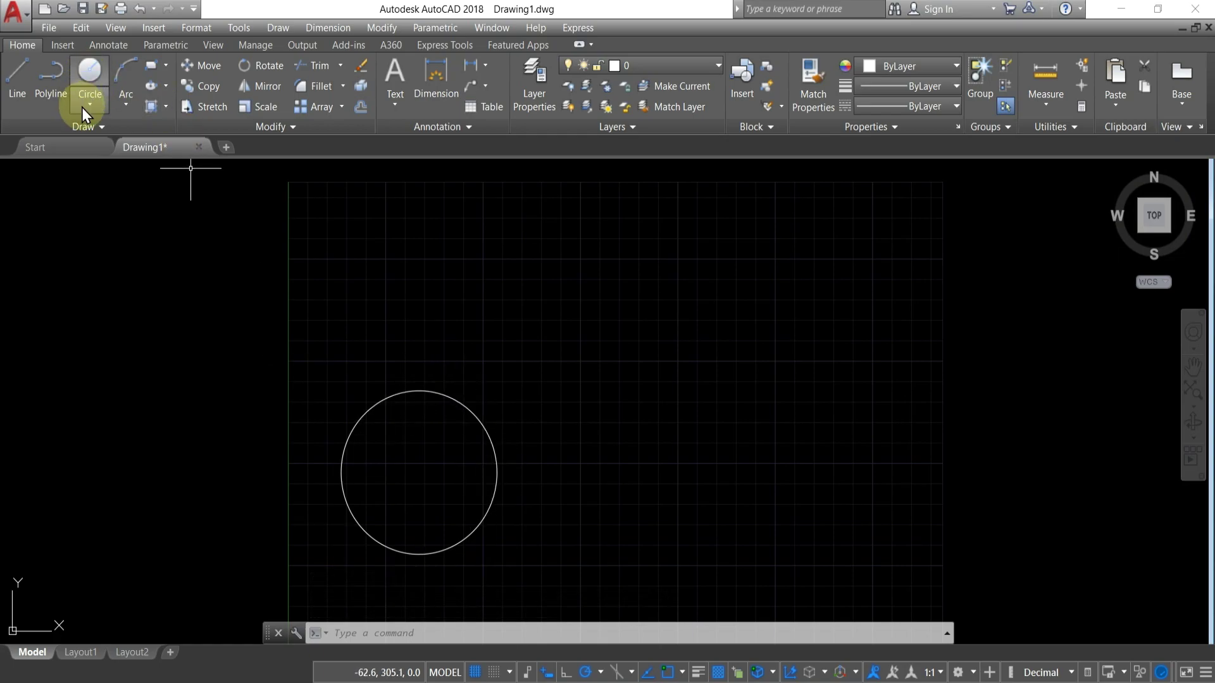
click(83, 106)
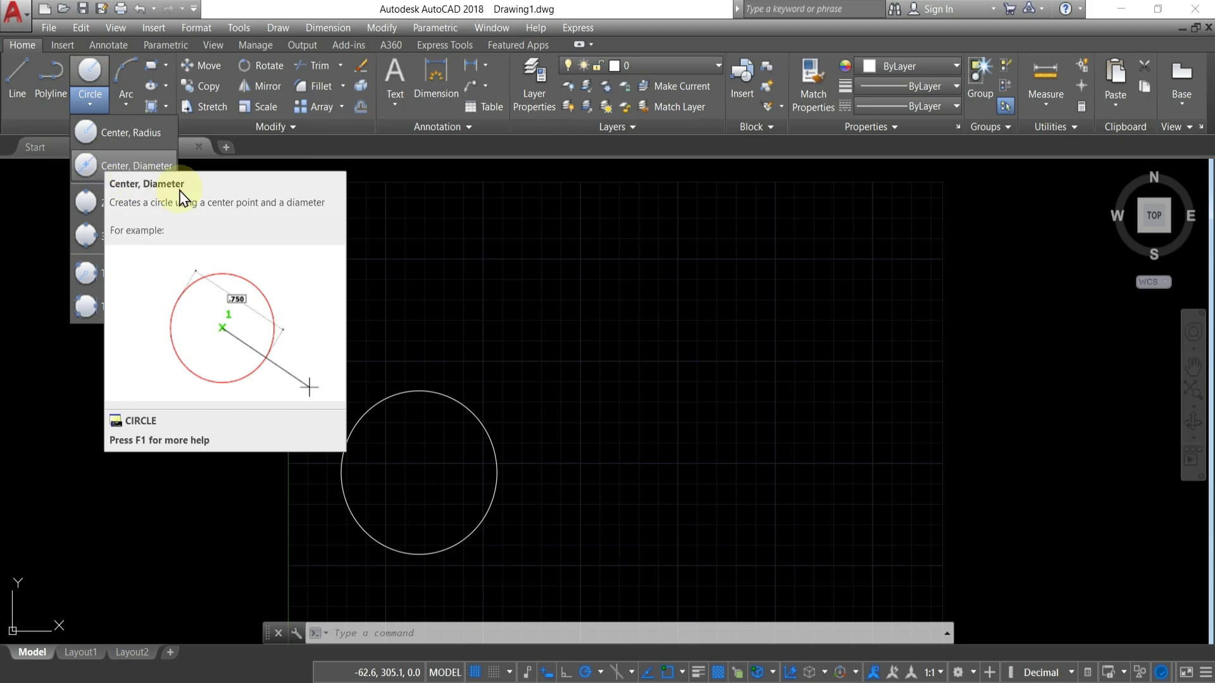
click(120, 165)
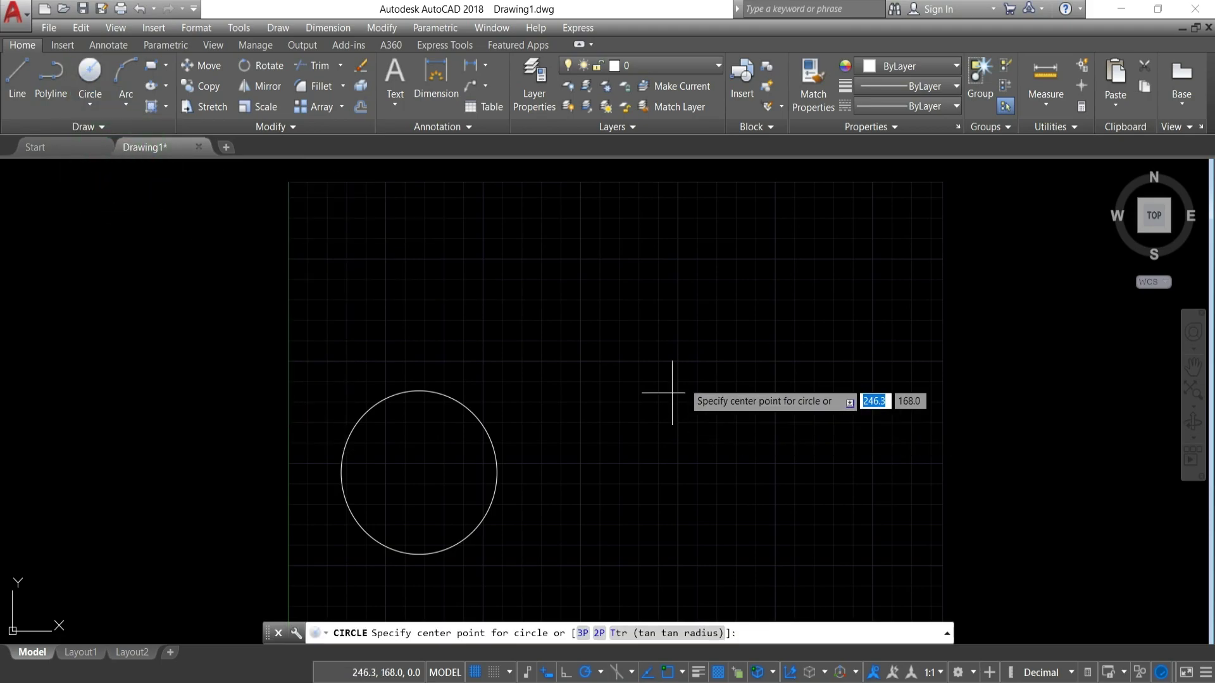
click(694, 369)
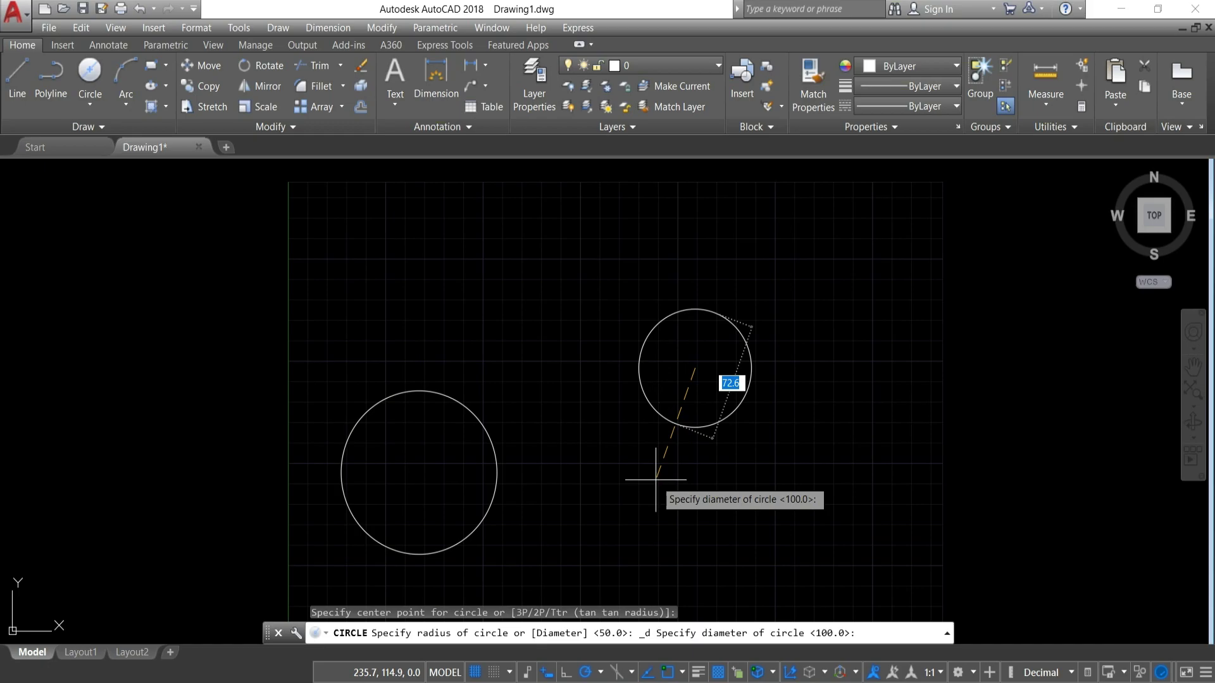
text(100)
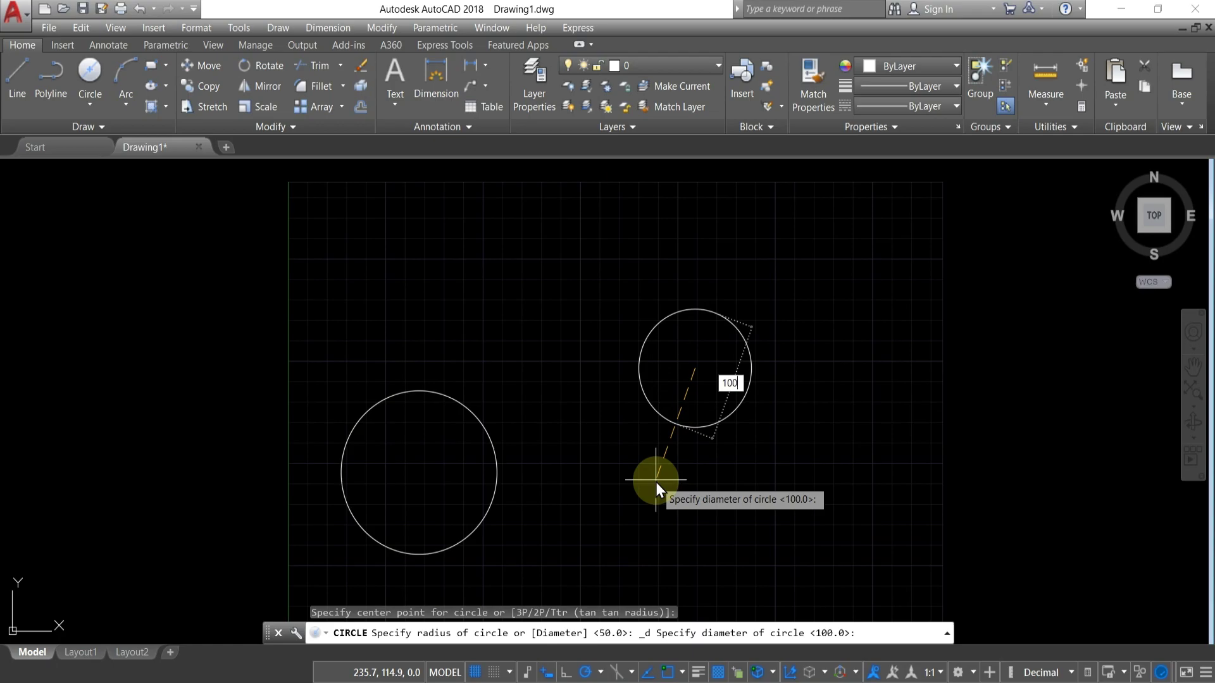
key(Return)
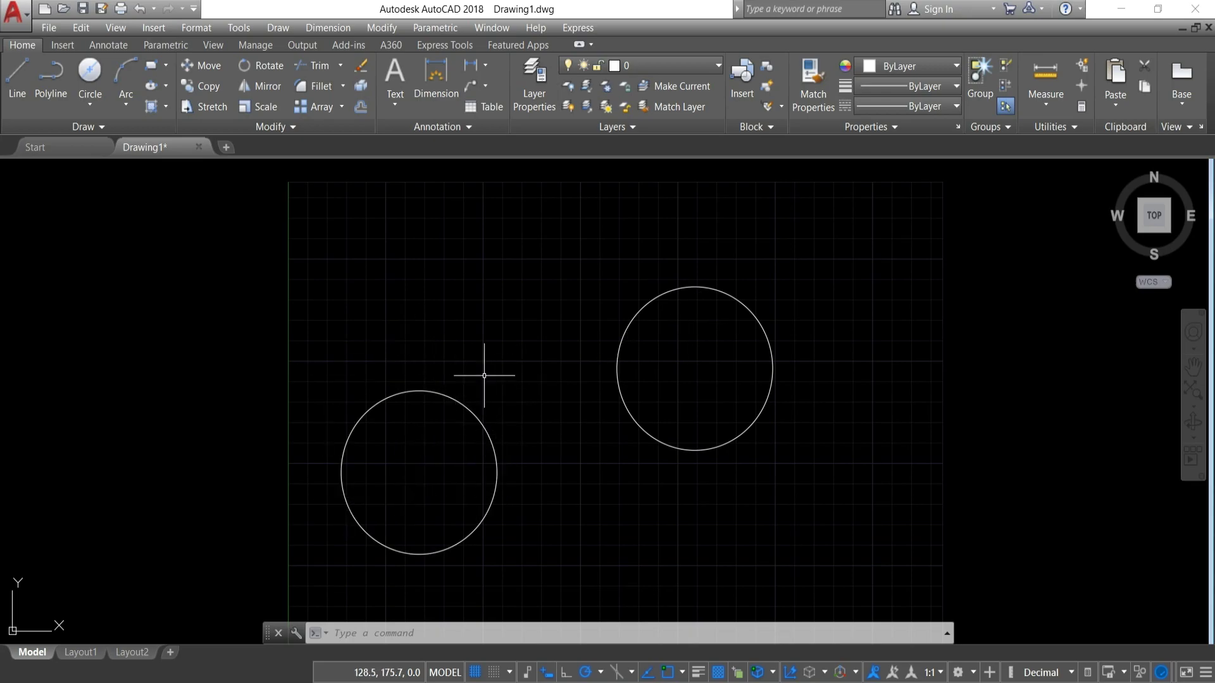
Draw a 2-point circle spanning from the left circle to the upper-right circle
scroll(481, 427, down, 2)
click(95, 104)
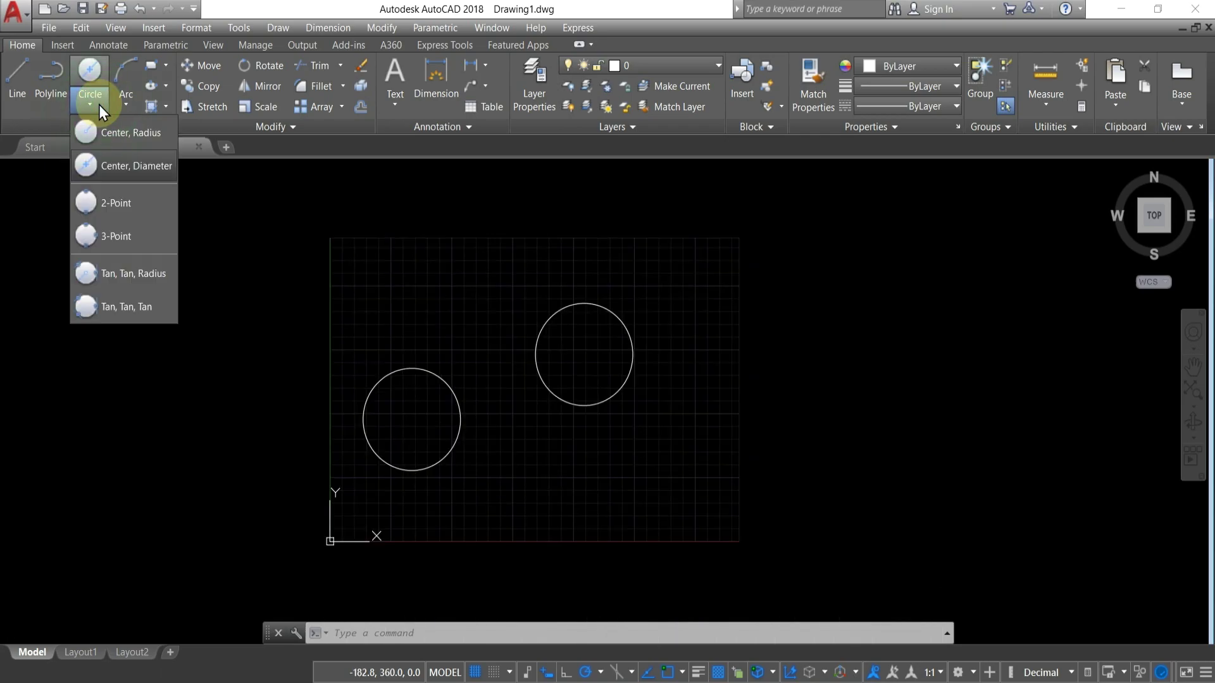
click(90, 201)
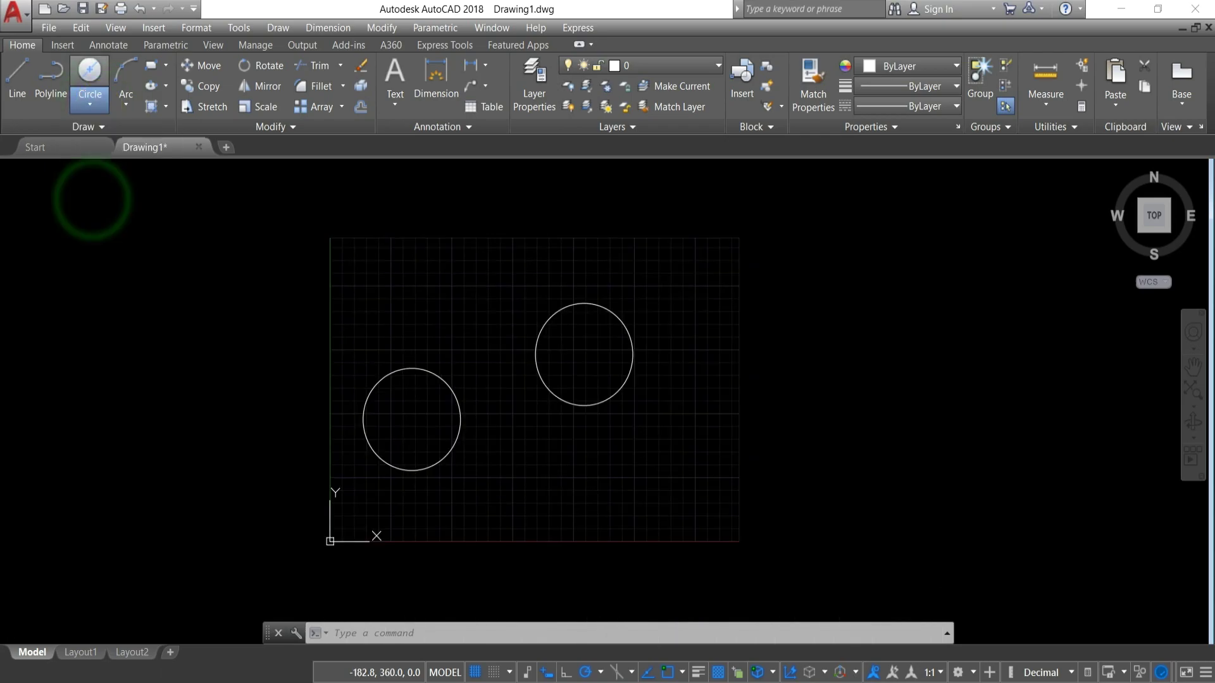
click(460, 402)
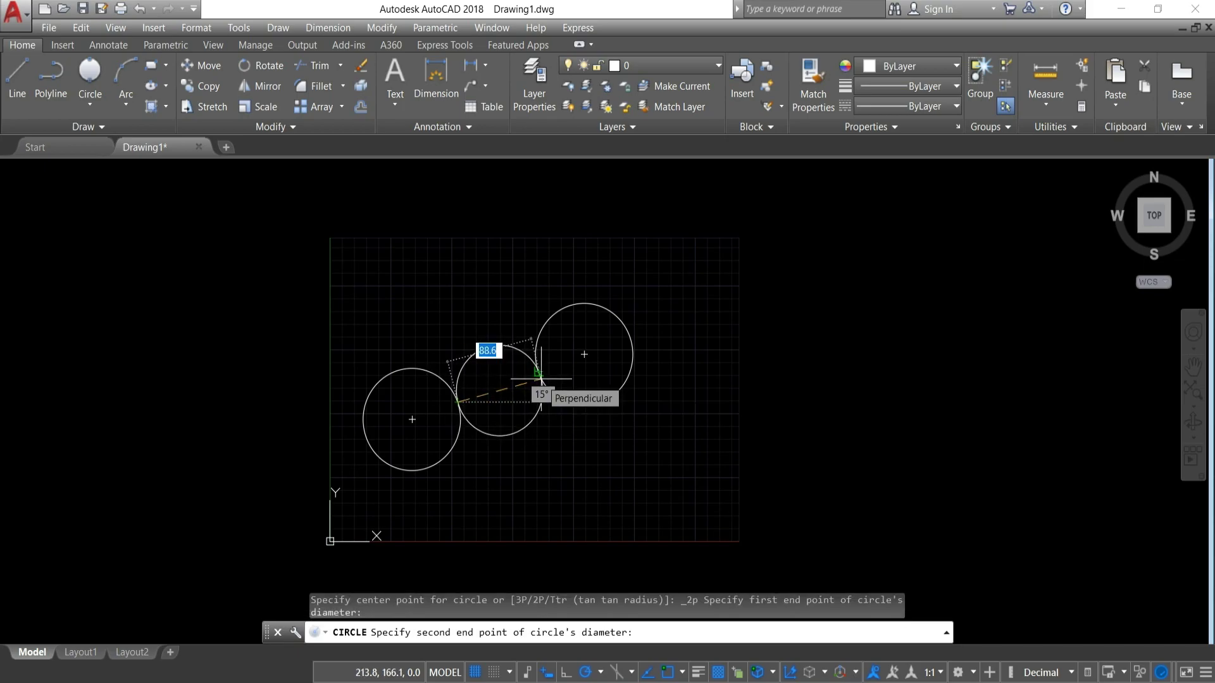
click(541, 379)
Draw a small 2-point circle below and between the two existing circles
scroll(513, 406, up, 2)
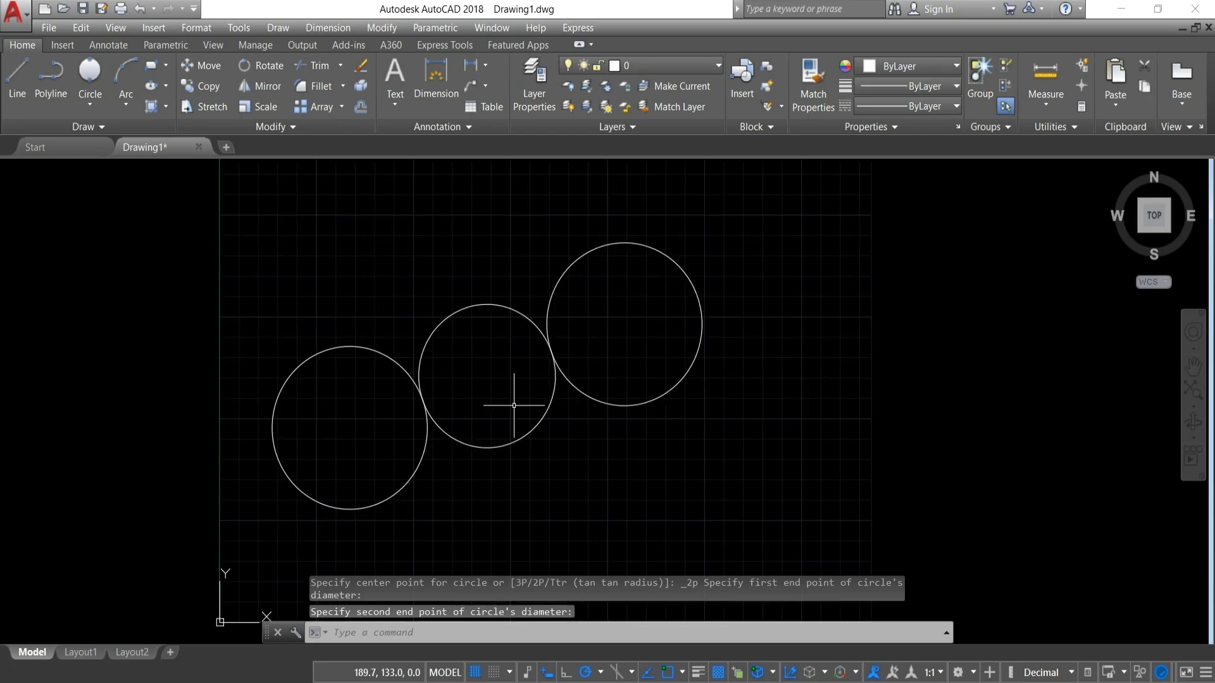
click(89, 71)
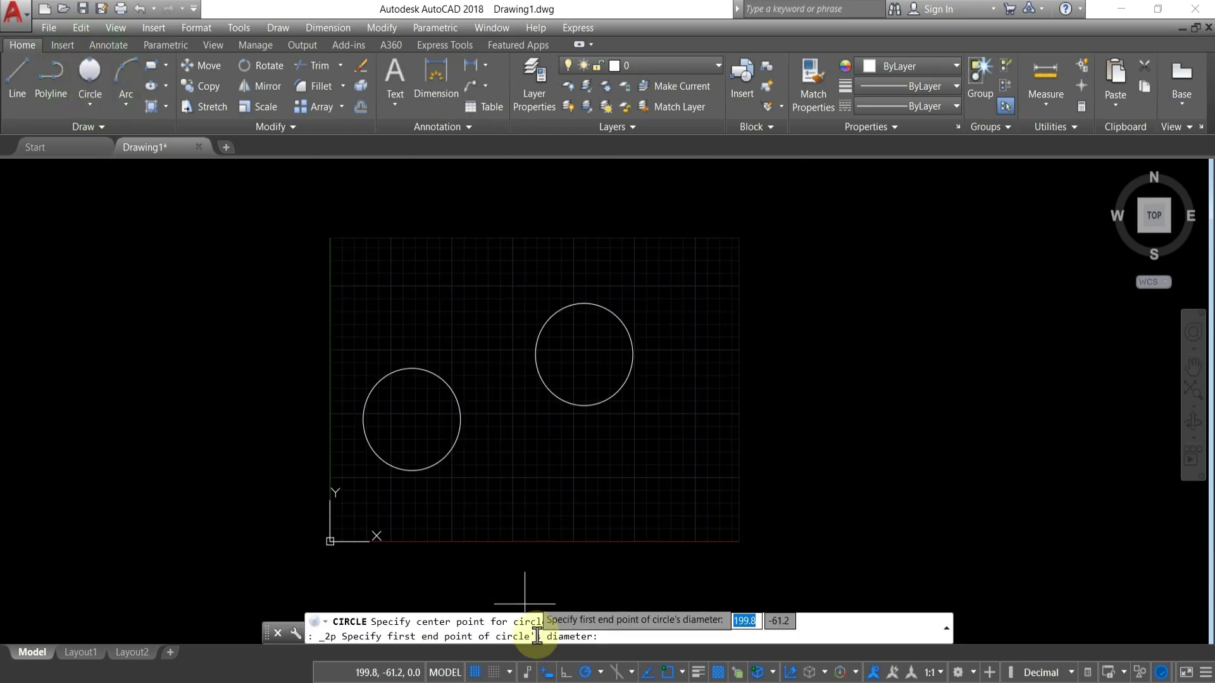
click(541, 503)
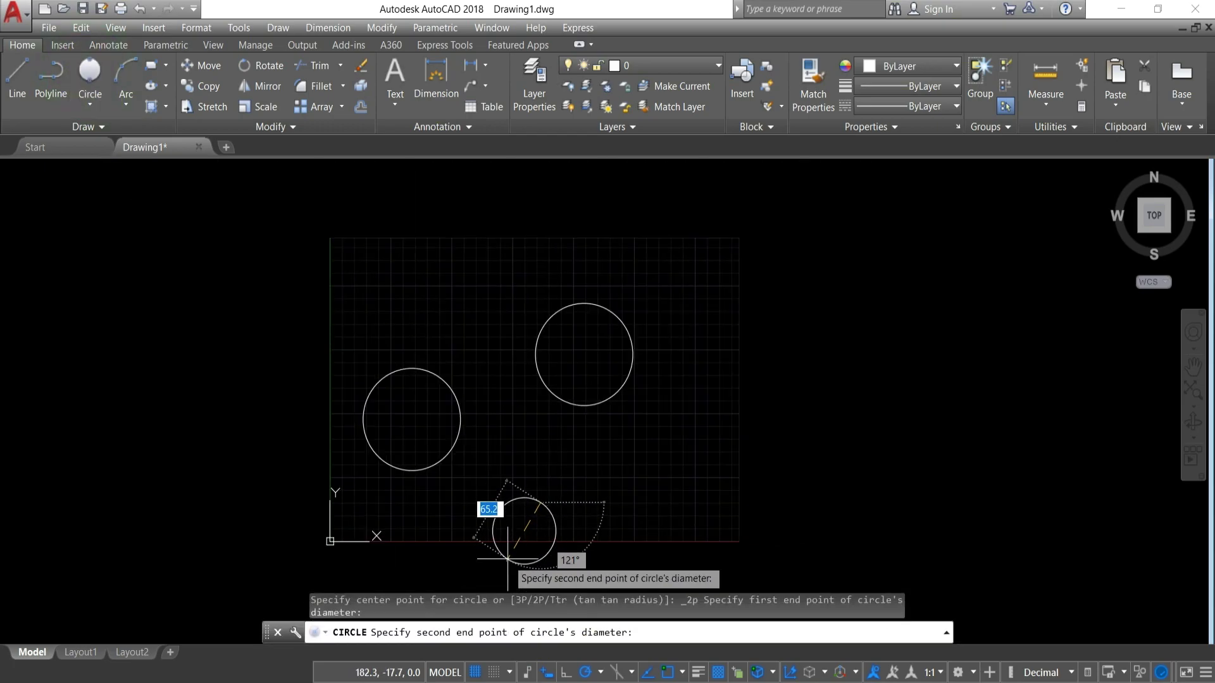
click(515, 443)
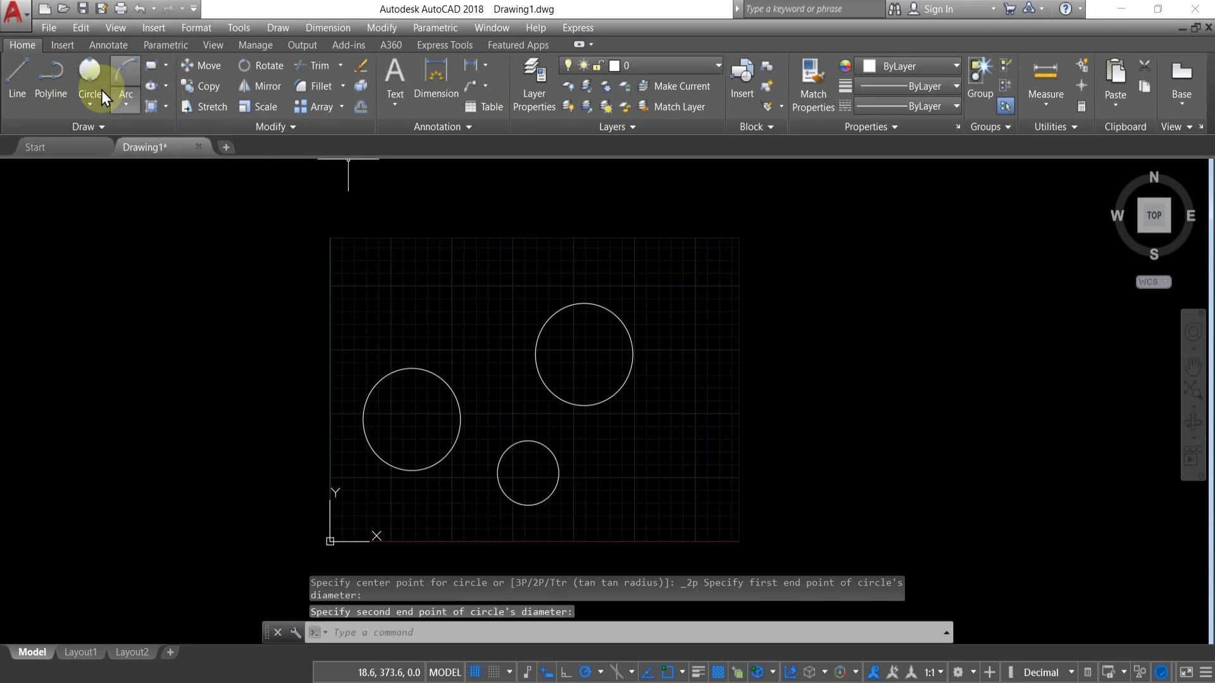
click(87, 101)
Draw a 3-point circle through the left, small bottom and upper-right circles
click(98, 234)
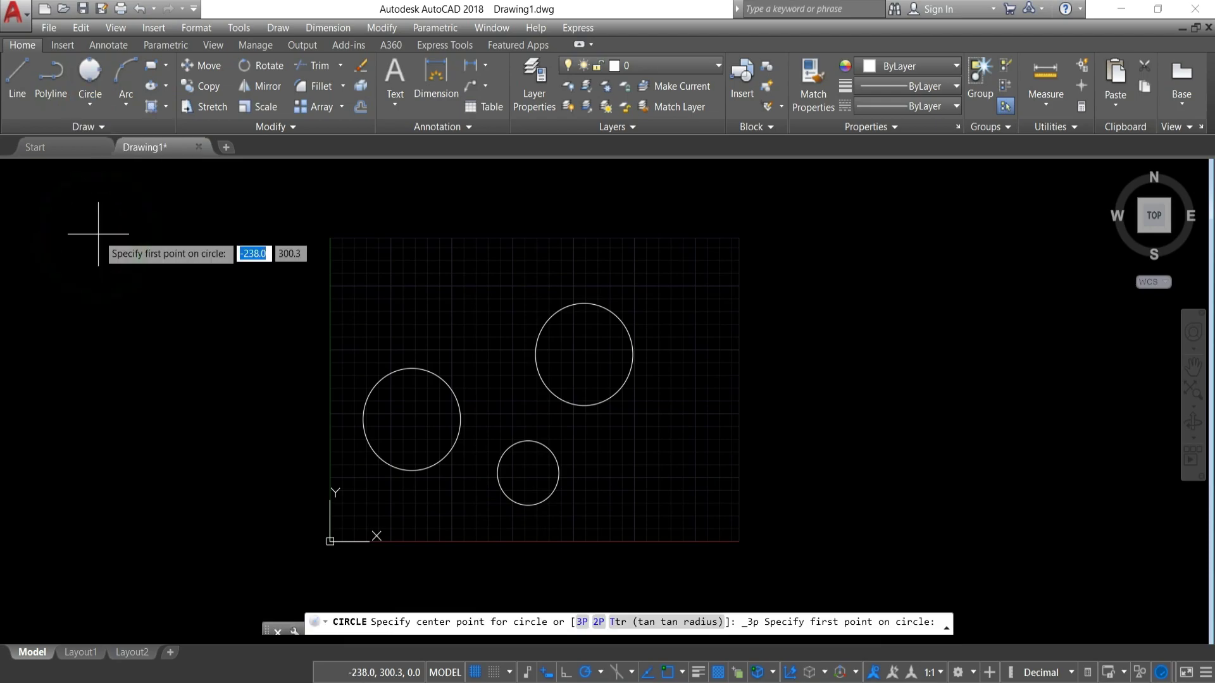
click(460, 399)
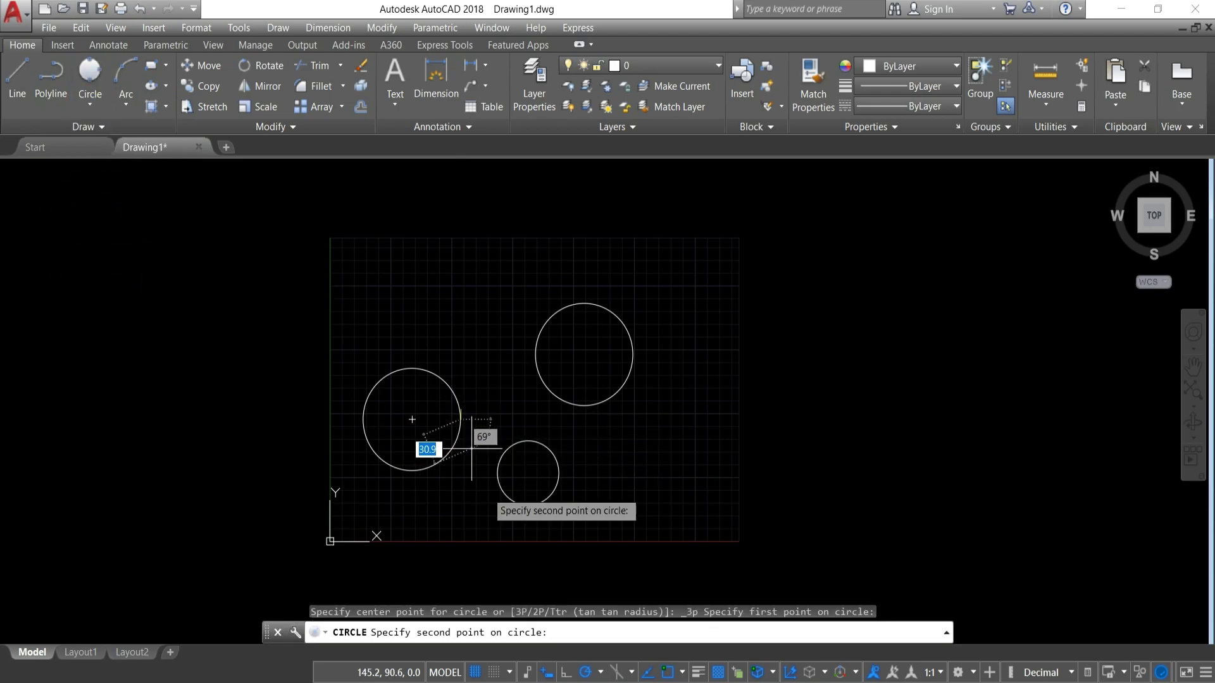
click(517, 437)
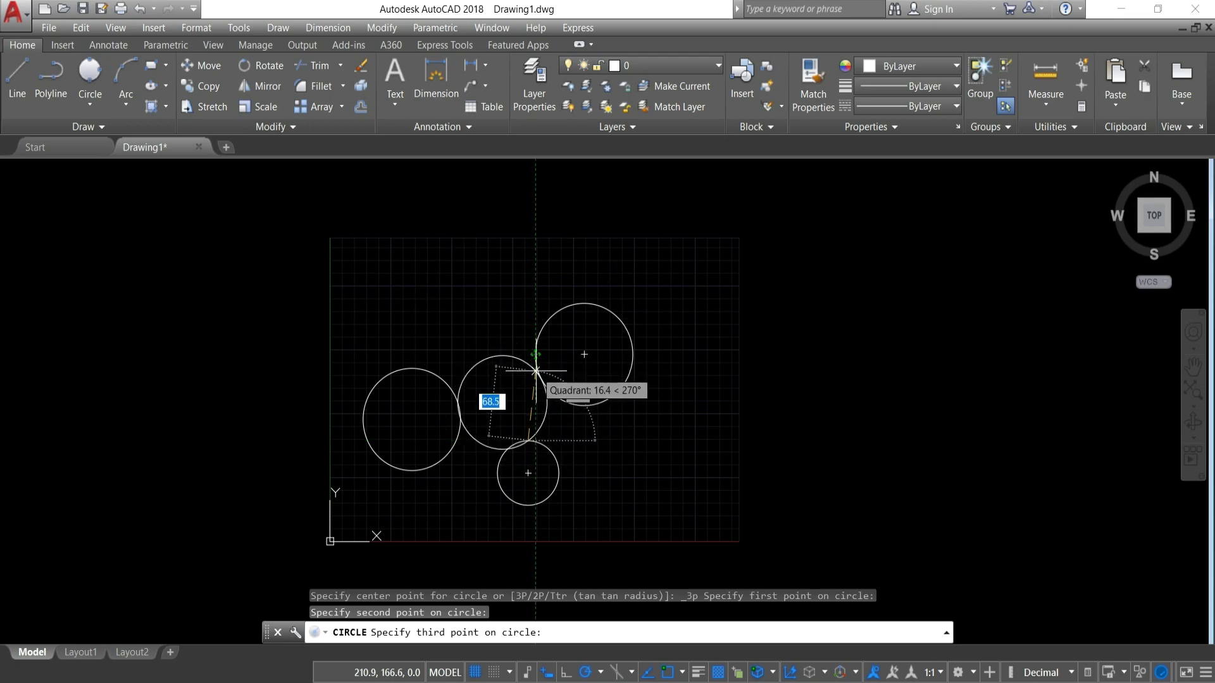
click(536, 371)
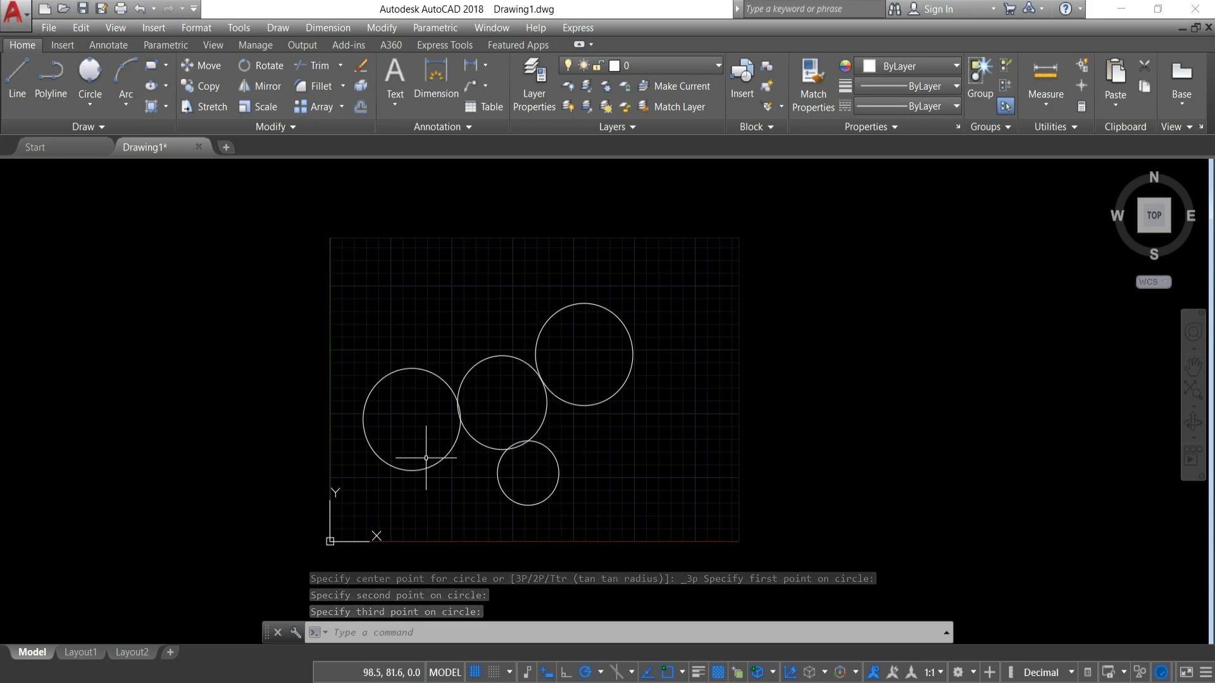
click(97, 97)
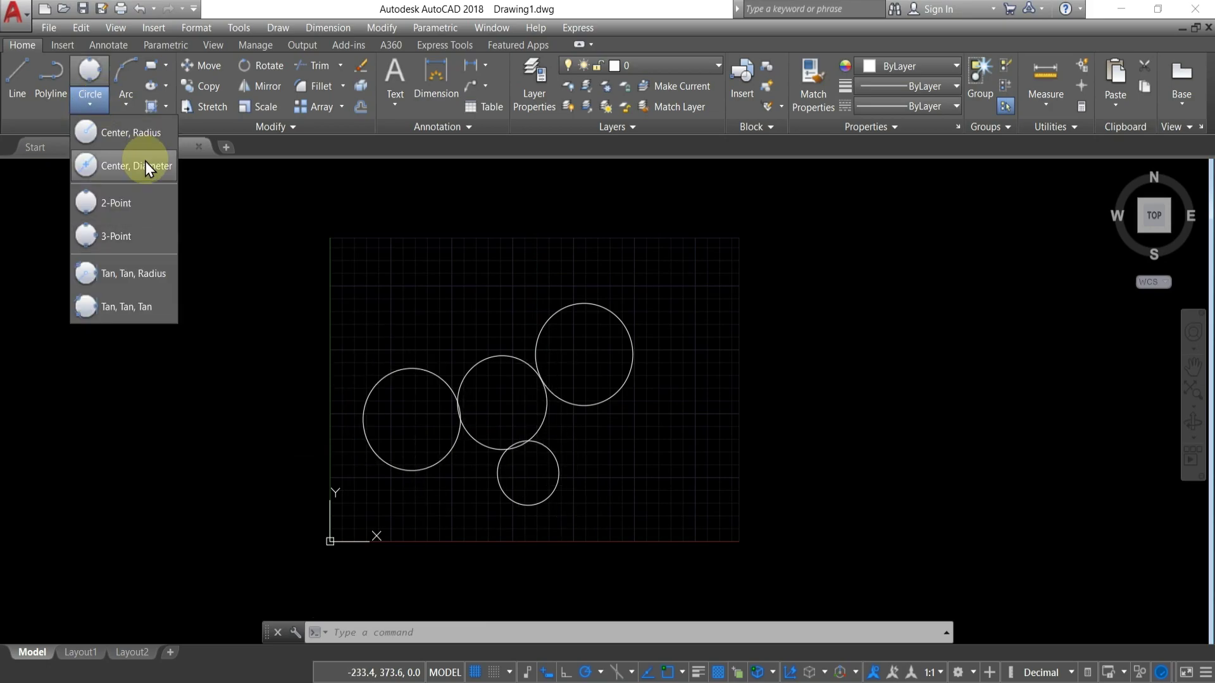
Draw a Tan, Tan, Radius circle of radius 40 touching the small and upper-right circles
click(151, 276)
scroll(562, 444, up, 5)
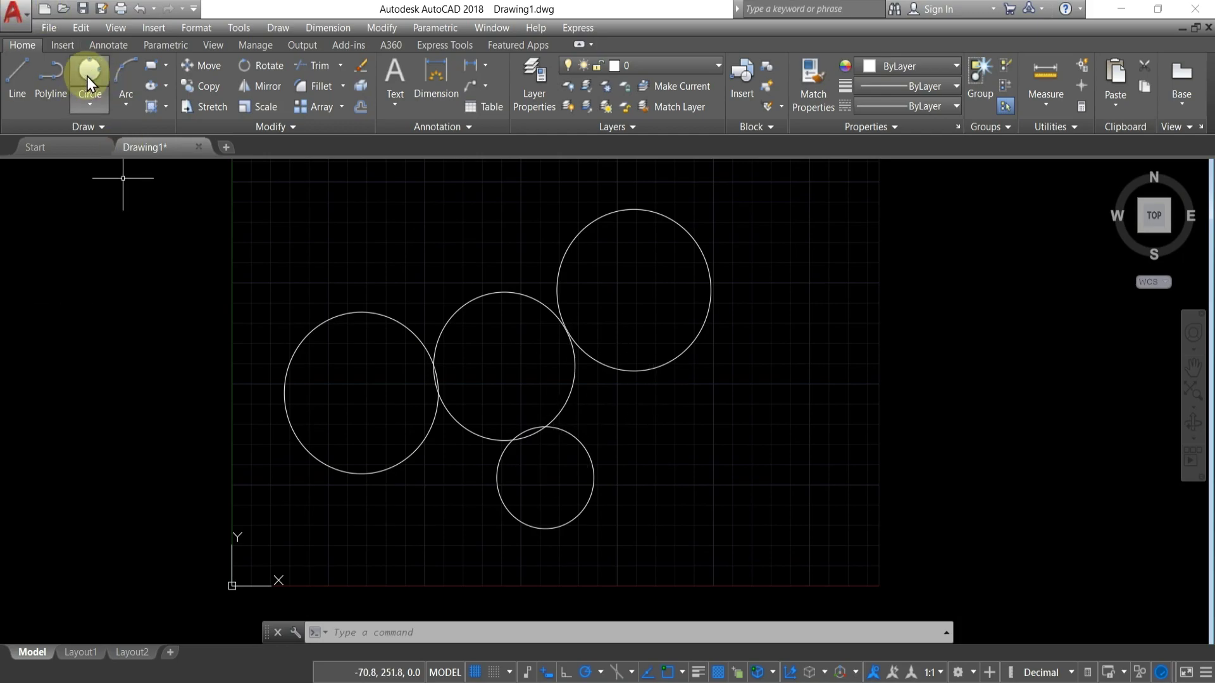
click(89, 101)
click(114, 274)
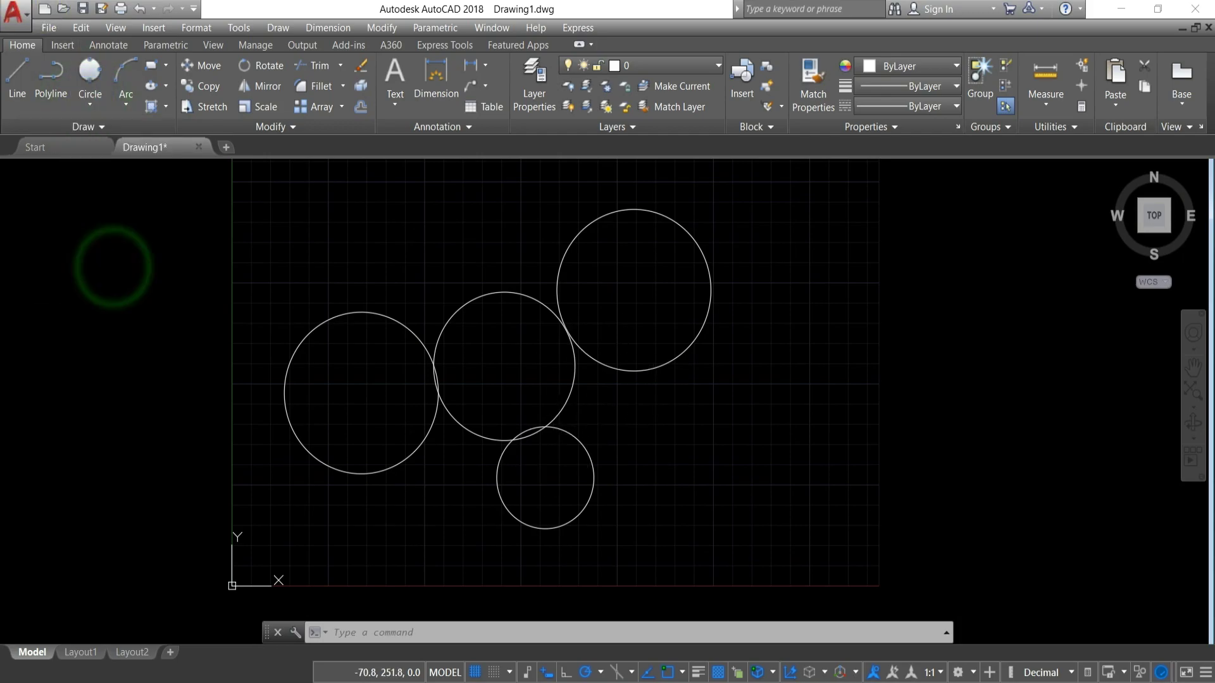
click(582, 444)
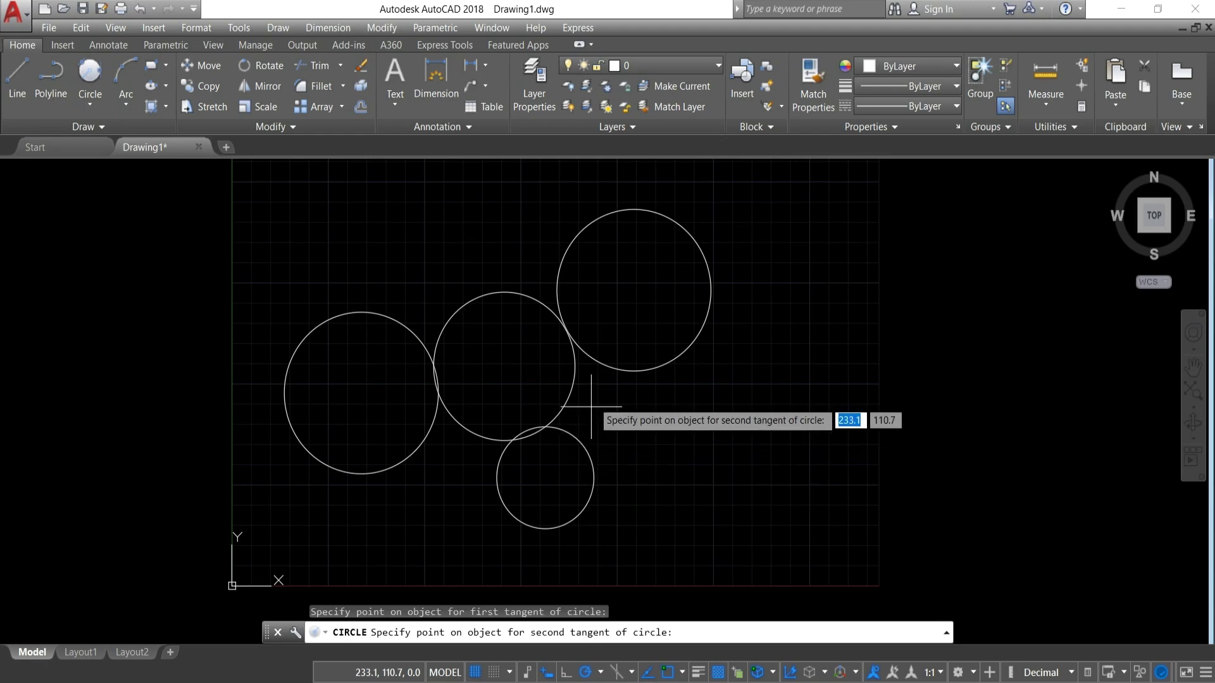
click(605, 361)
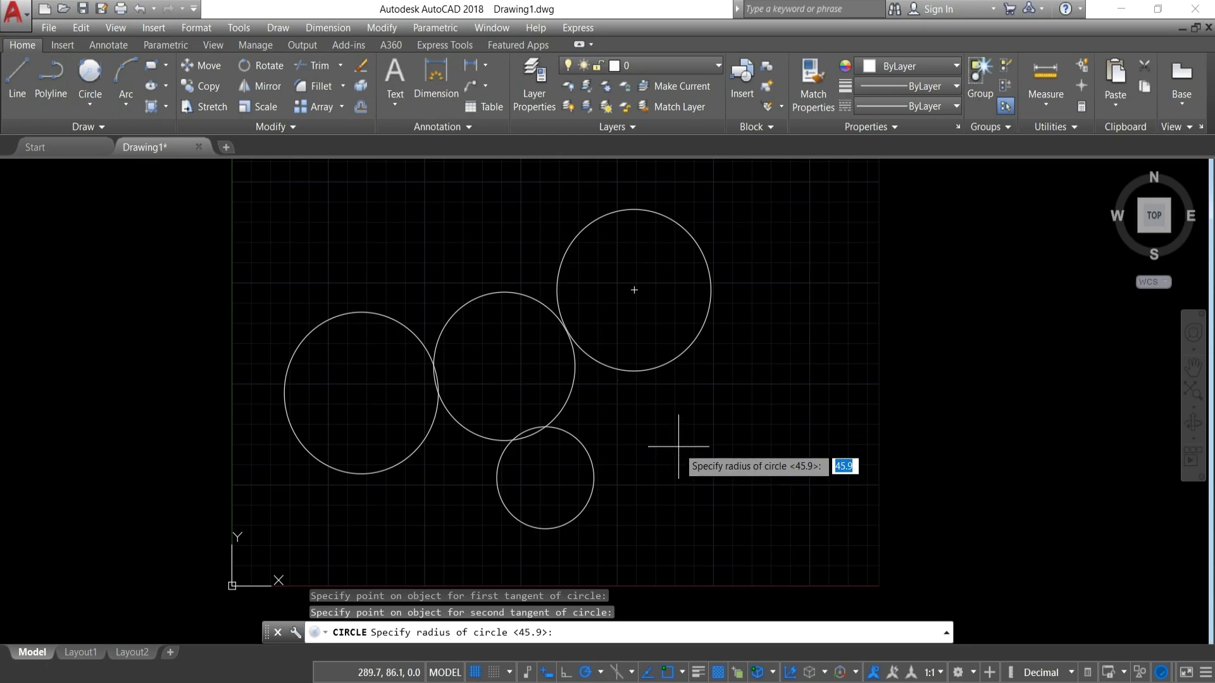
text(40)
key(Return)
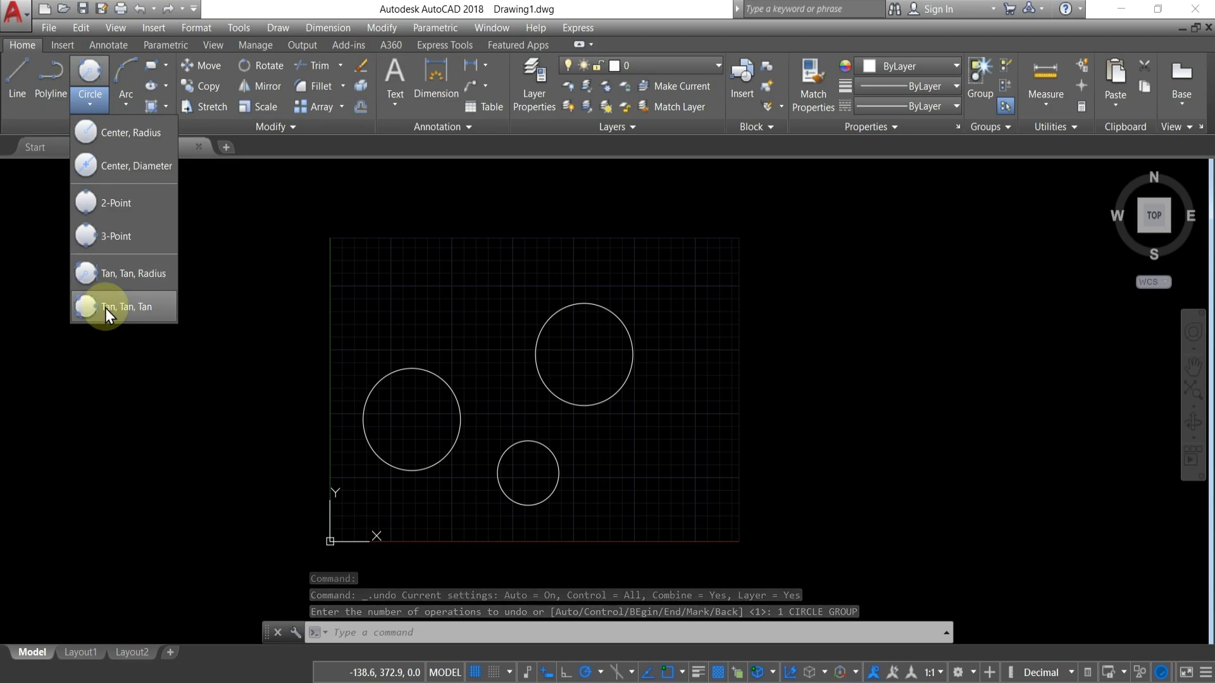
Draw a Tan, Tan, Tan circle touching the left, bottom and upper-right circles
click(105, 309)
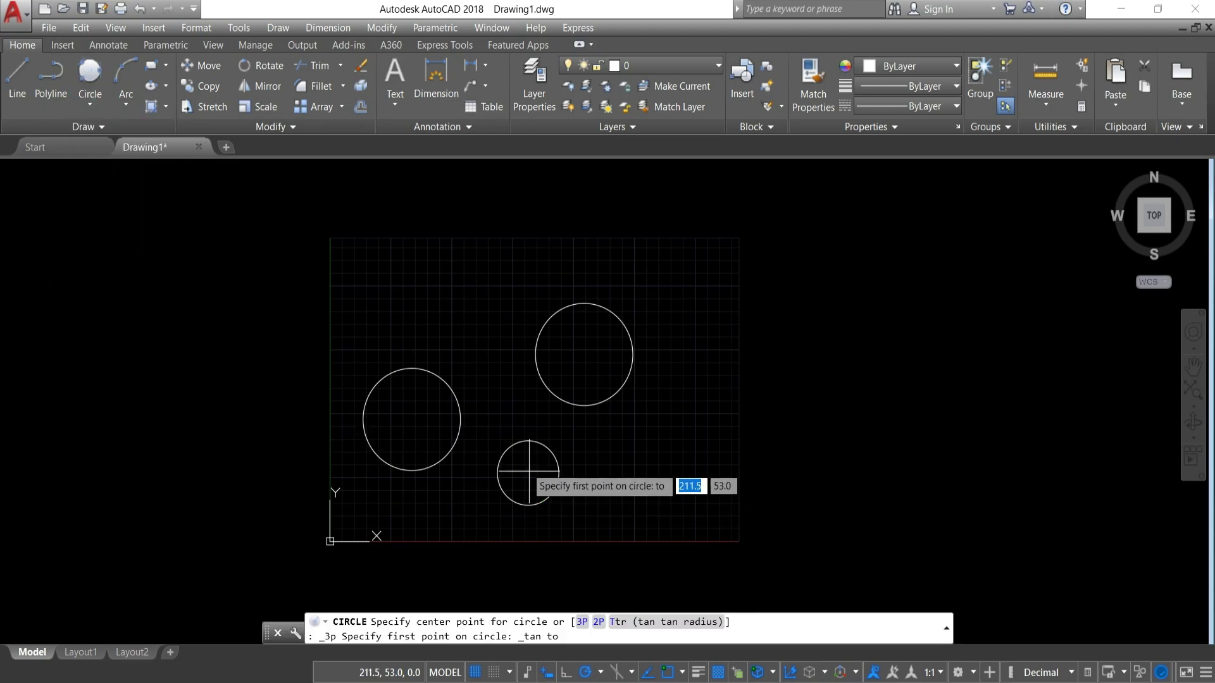
scroll(505, 410, up, 4)
click(373, 390)
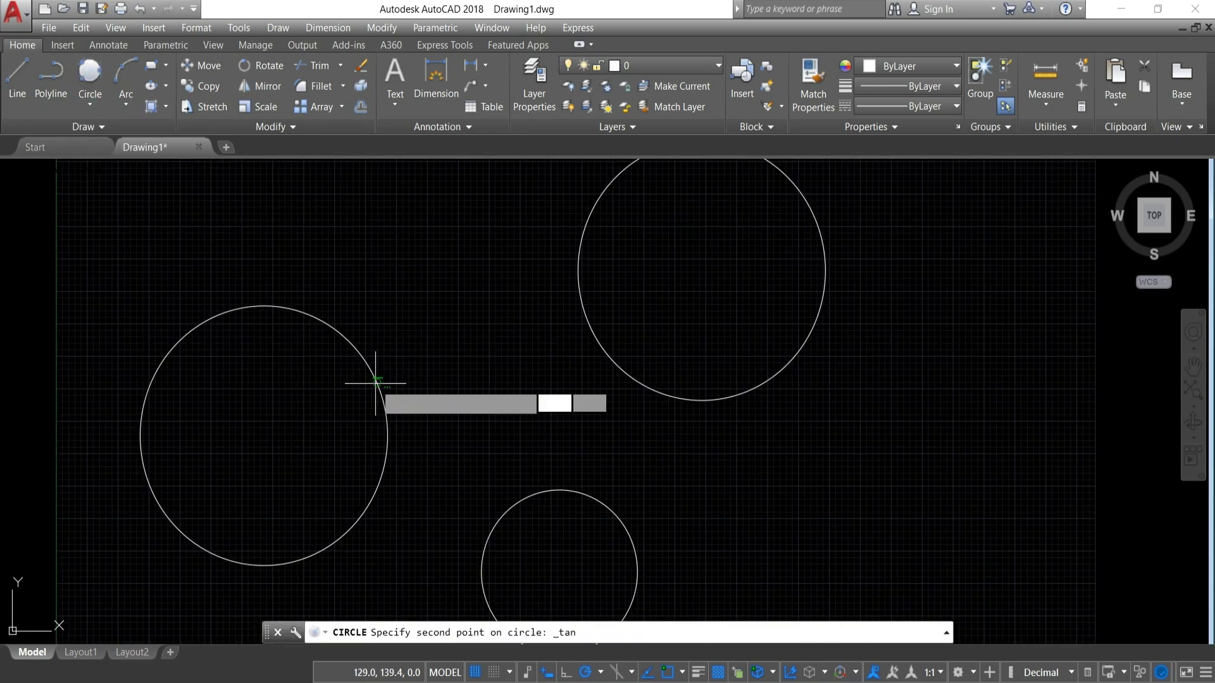
click(515, 498)
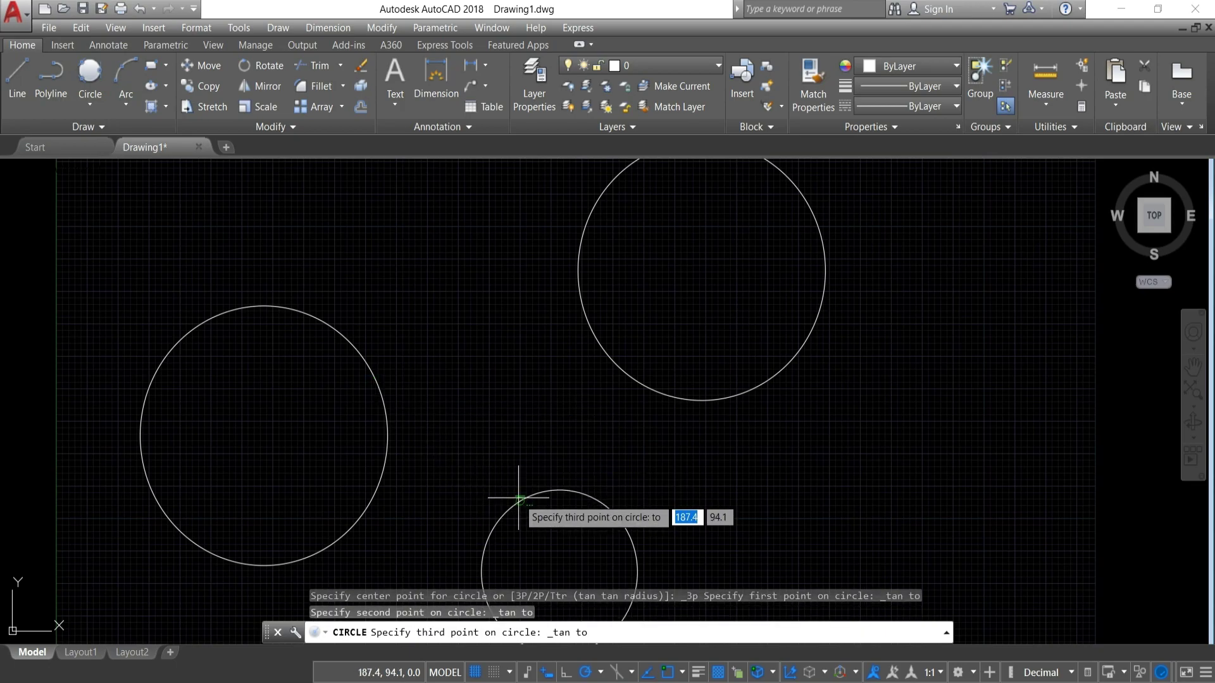
click(579, 296)
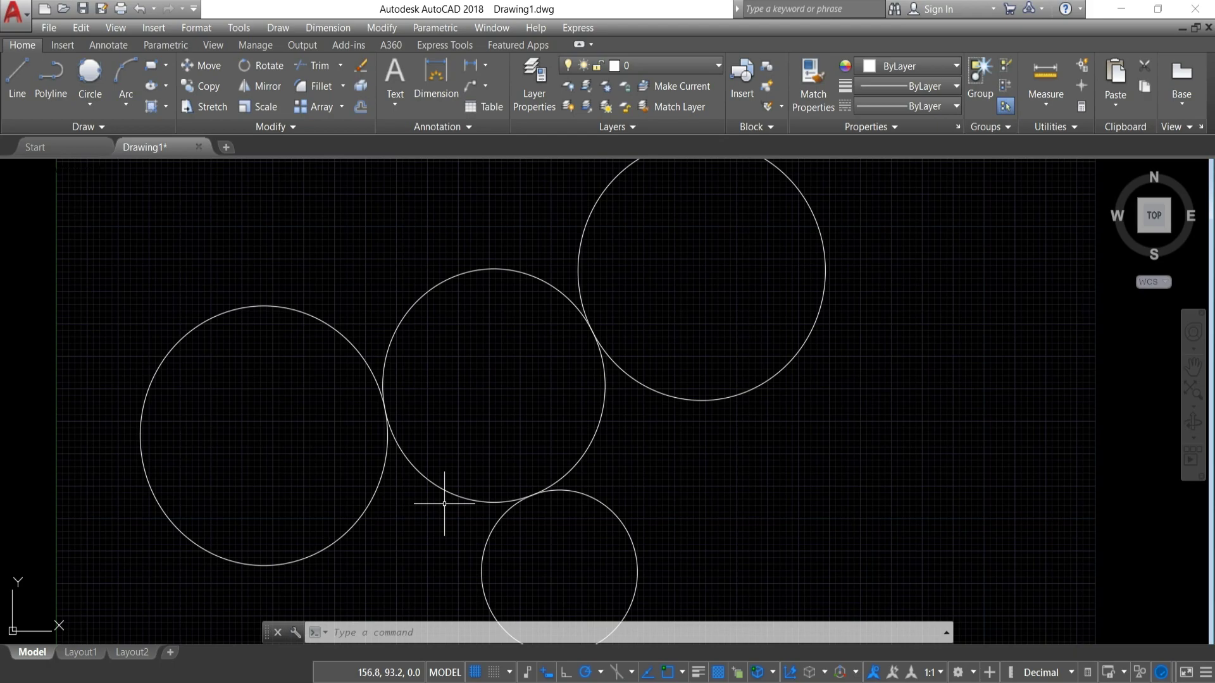
scroll(444, 504, down, 4)
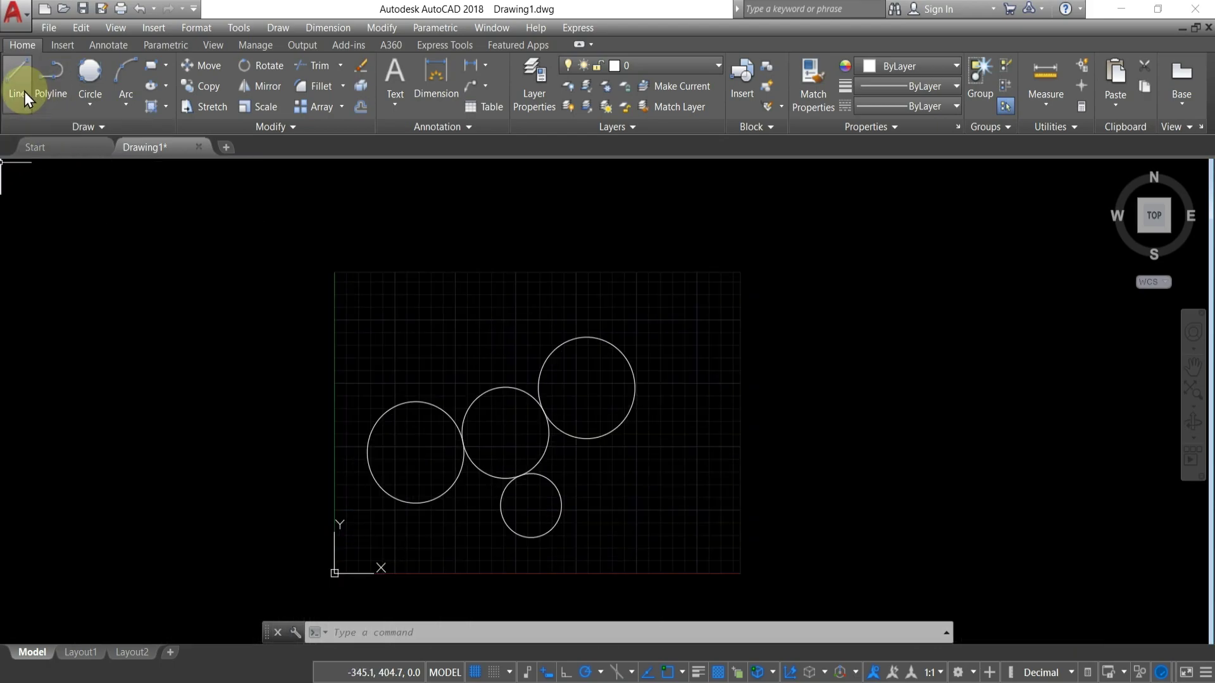